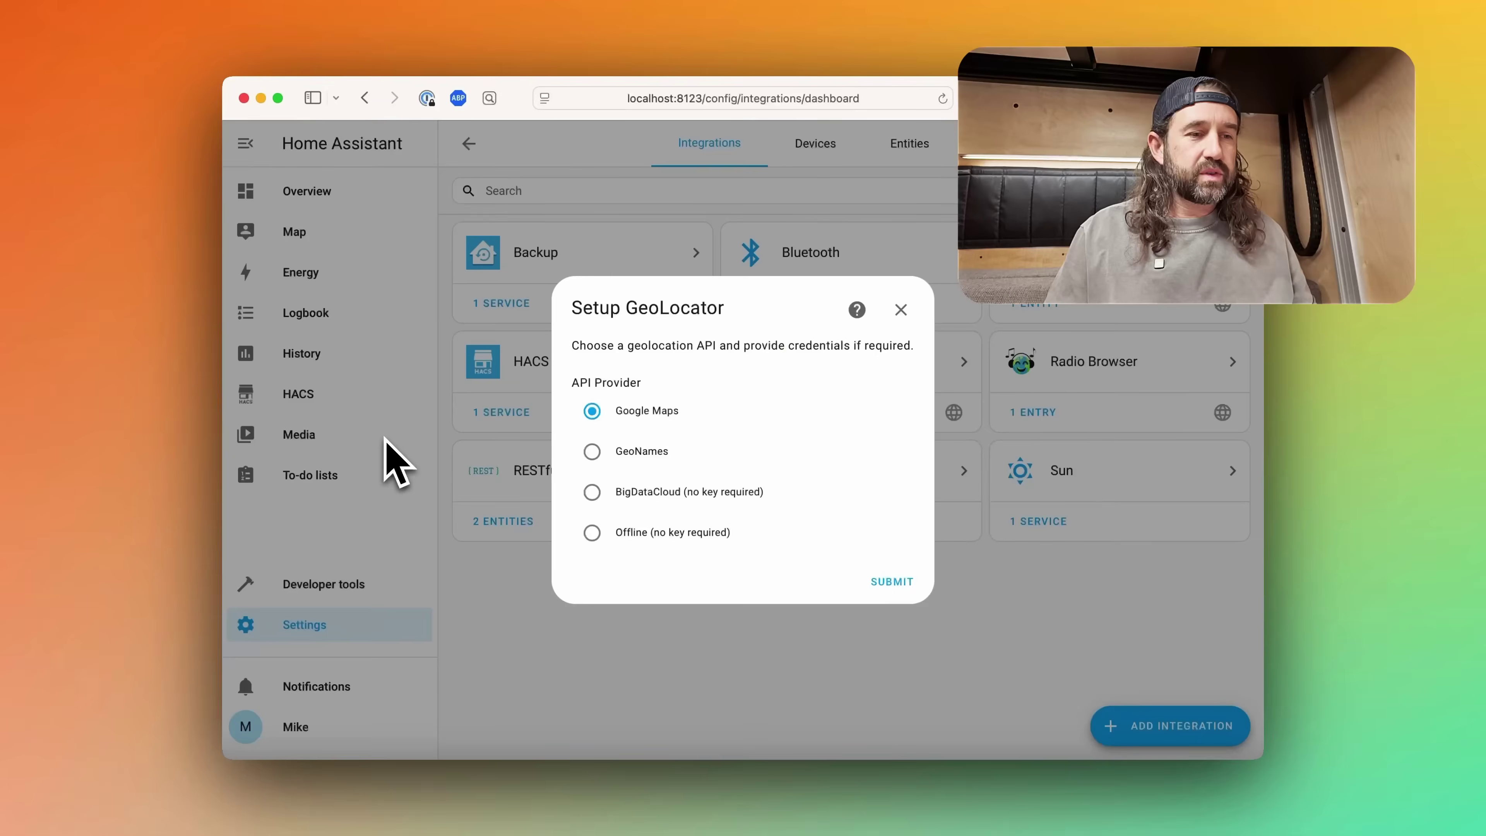
# Set up the GeoLocator integration with Google Maps as the API provider and finish its configuration
pyautogui.click(892, 581)
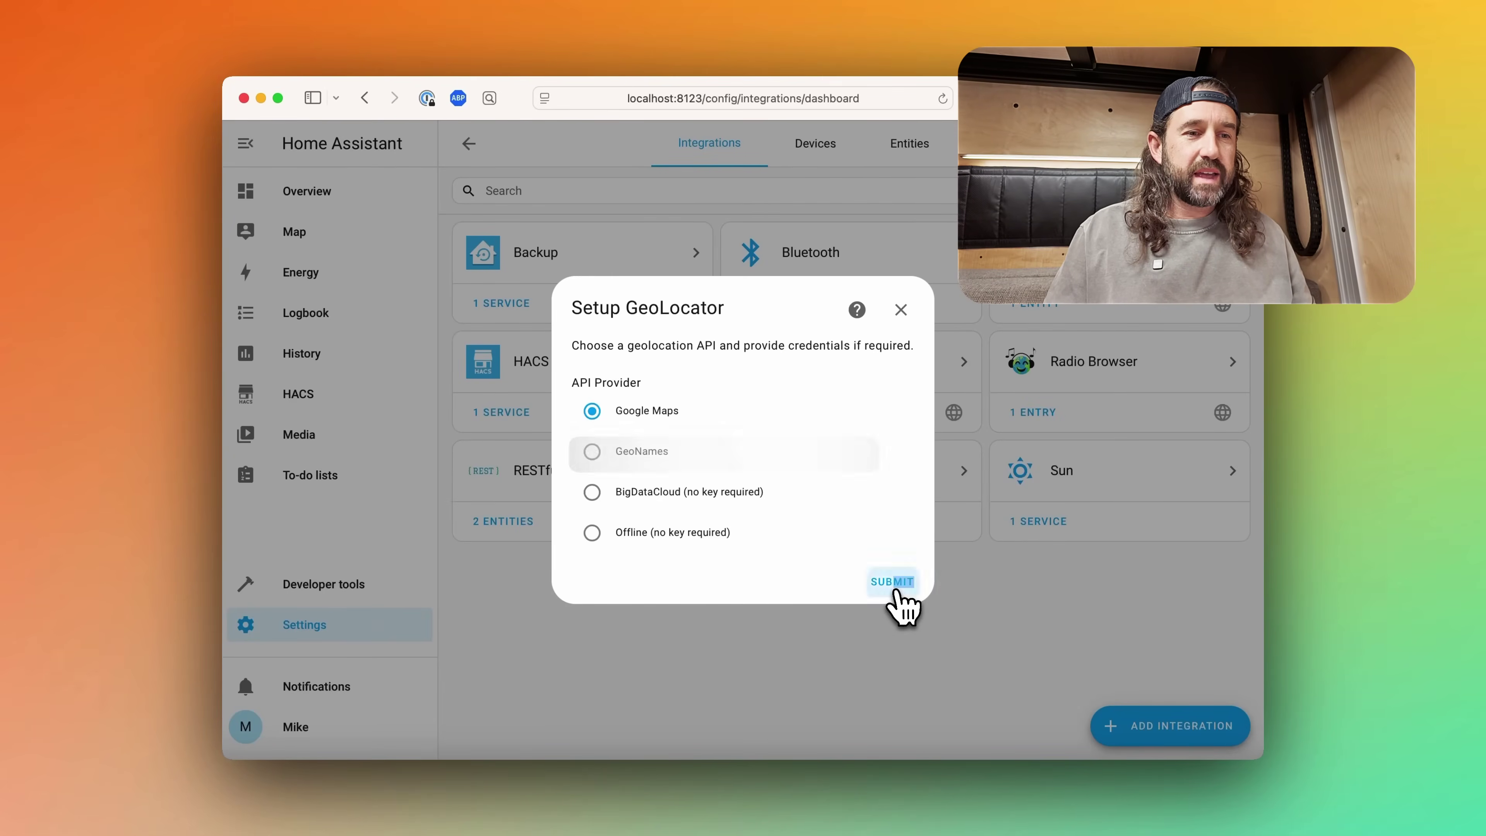
pyautogui.click(902, 525)
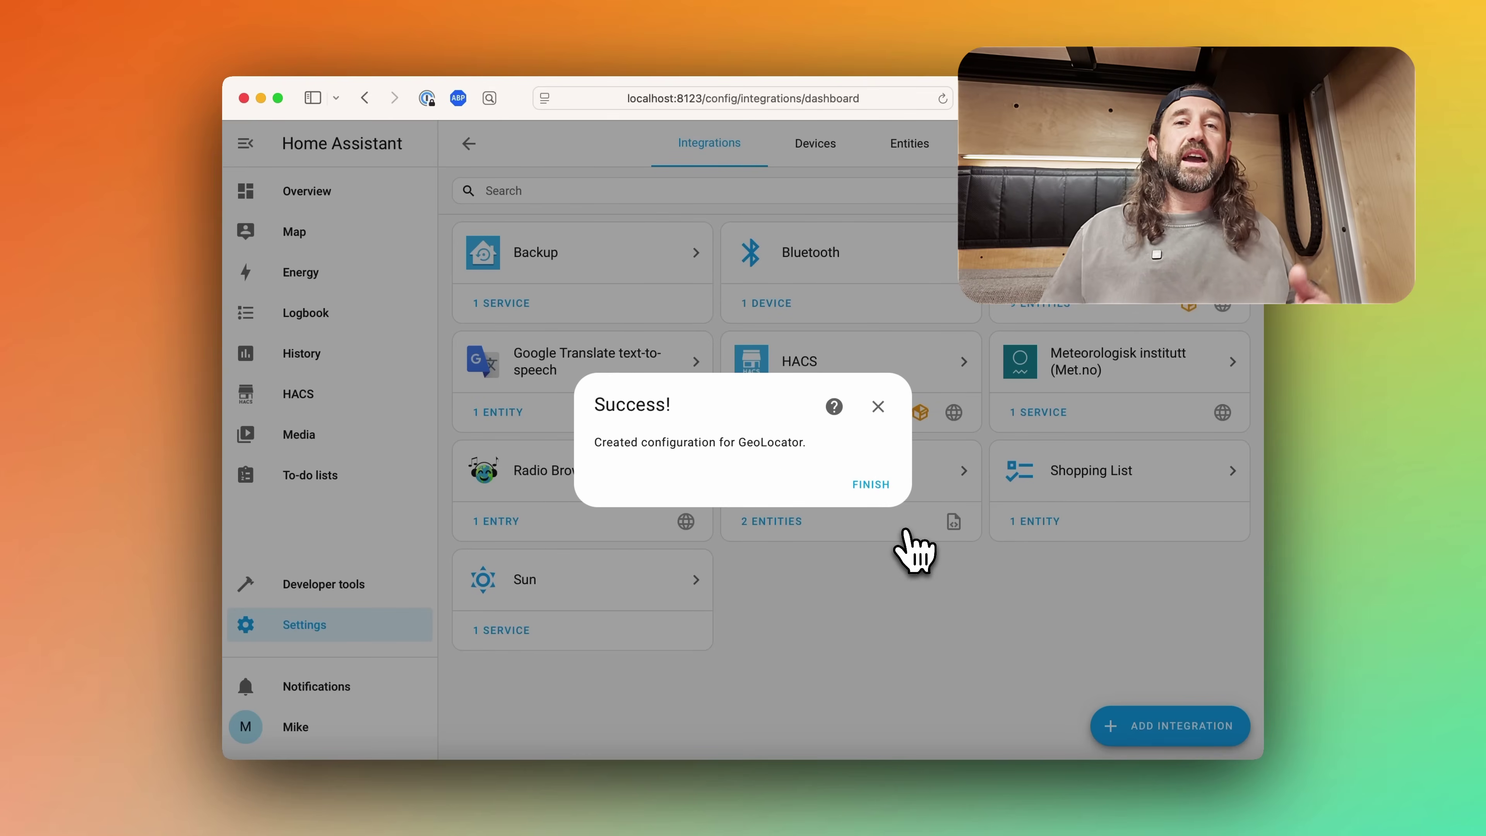
pyautogui.click(872, 486)
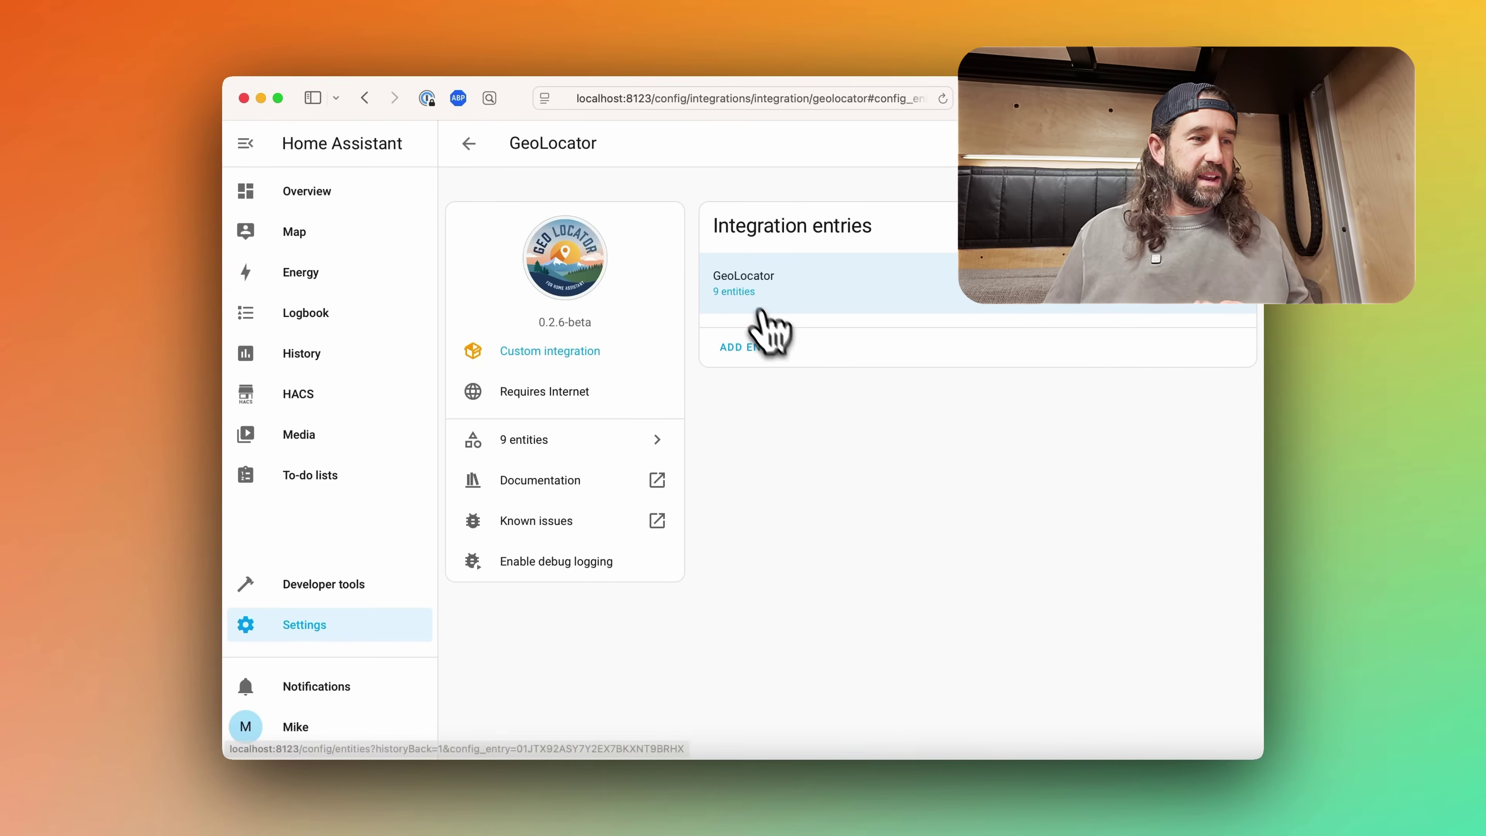
# Open the overview dashboard, examine the Starlink Priority setting in the network view, and switch to the battery view
pyautogui.click(344, 193)
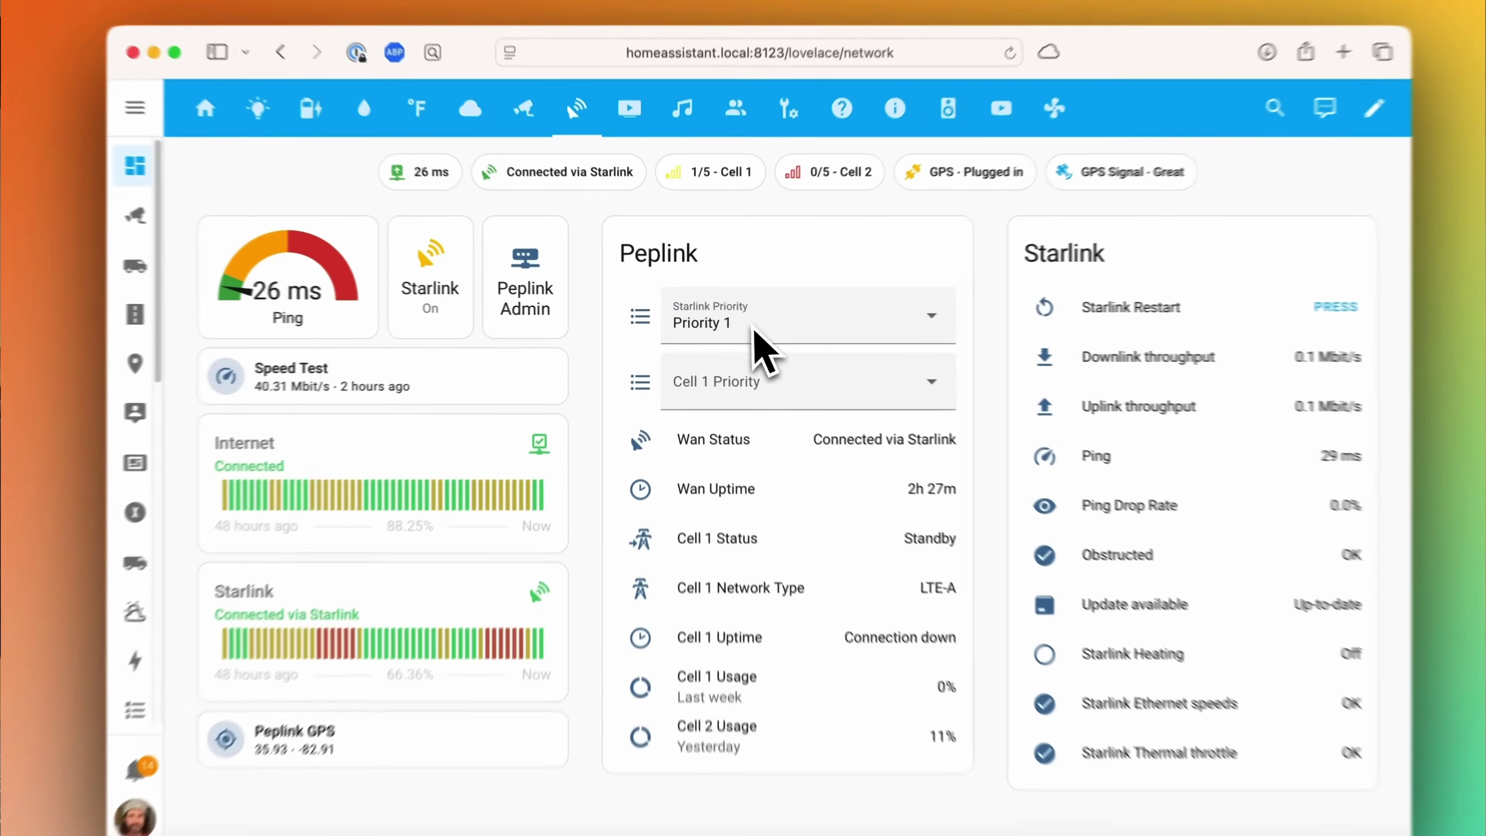
pyautogui.click(740, 319)
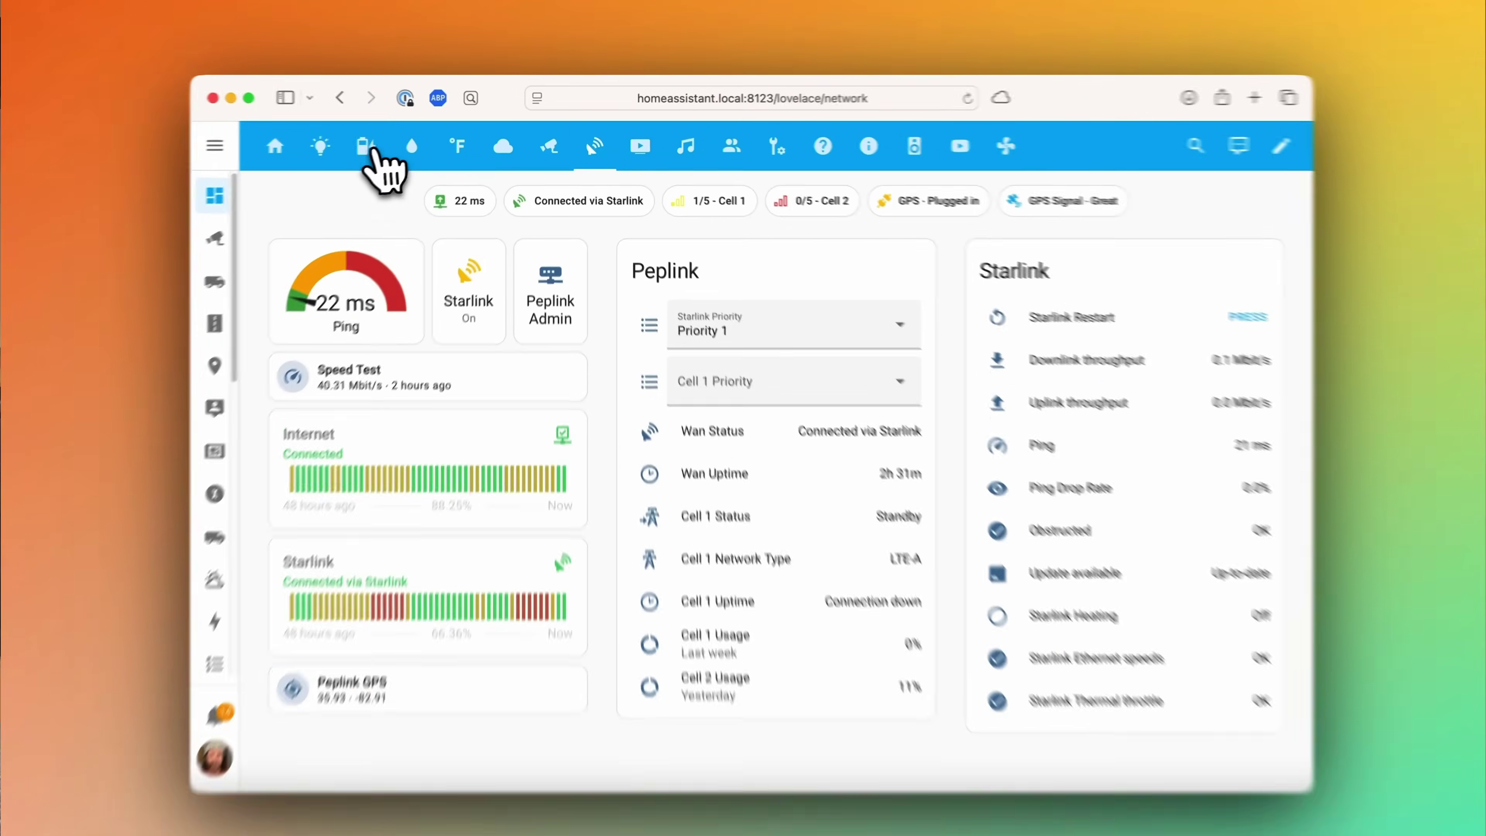
pyautogui.click(375, 155)
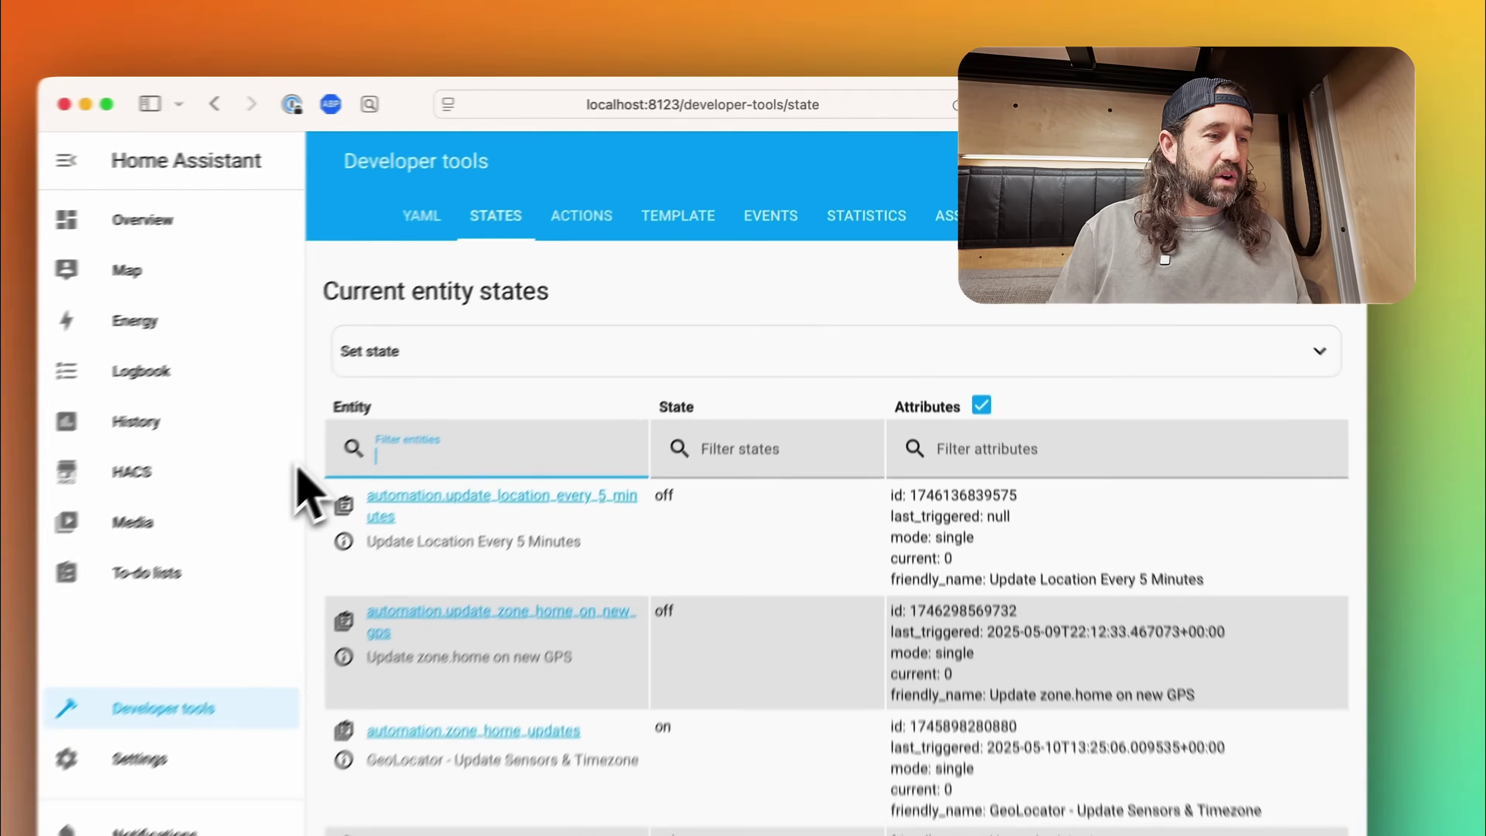
# Filter the current entity states by pep_gps_sensor to check the GPS sensor's state and location attributes
pyautogui.write('pep_gps_')
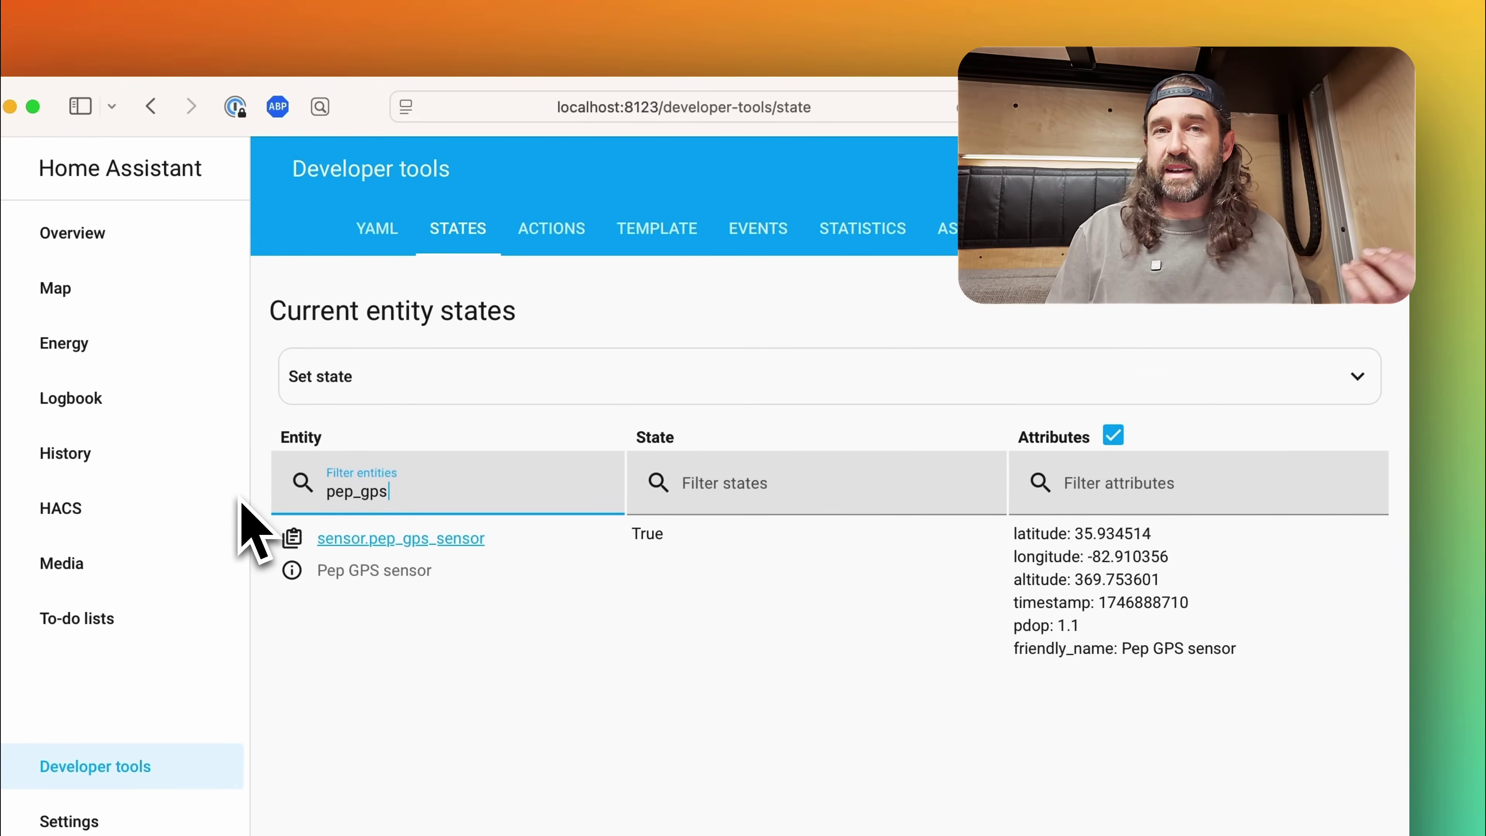
pyautogui.write('senso')
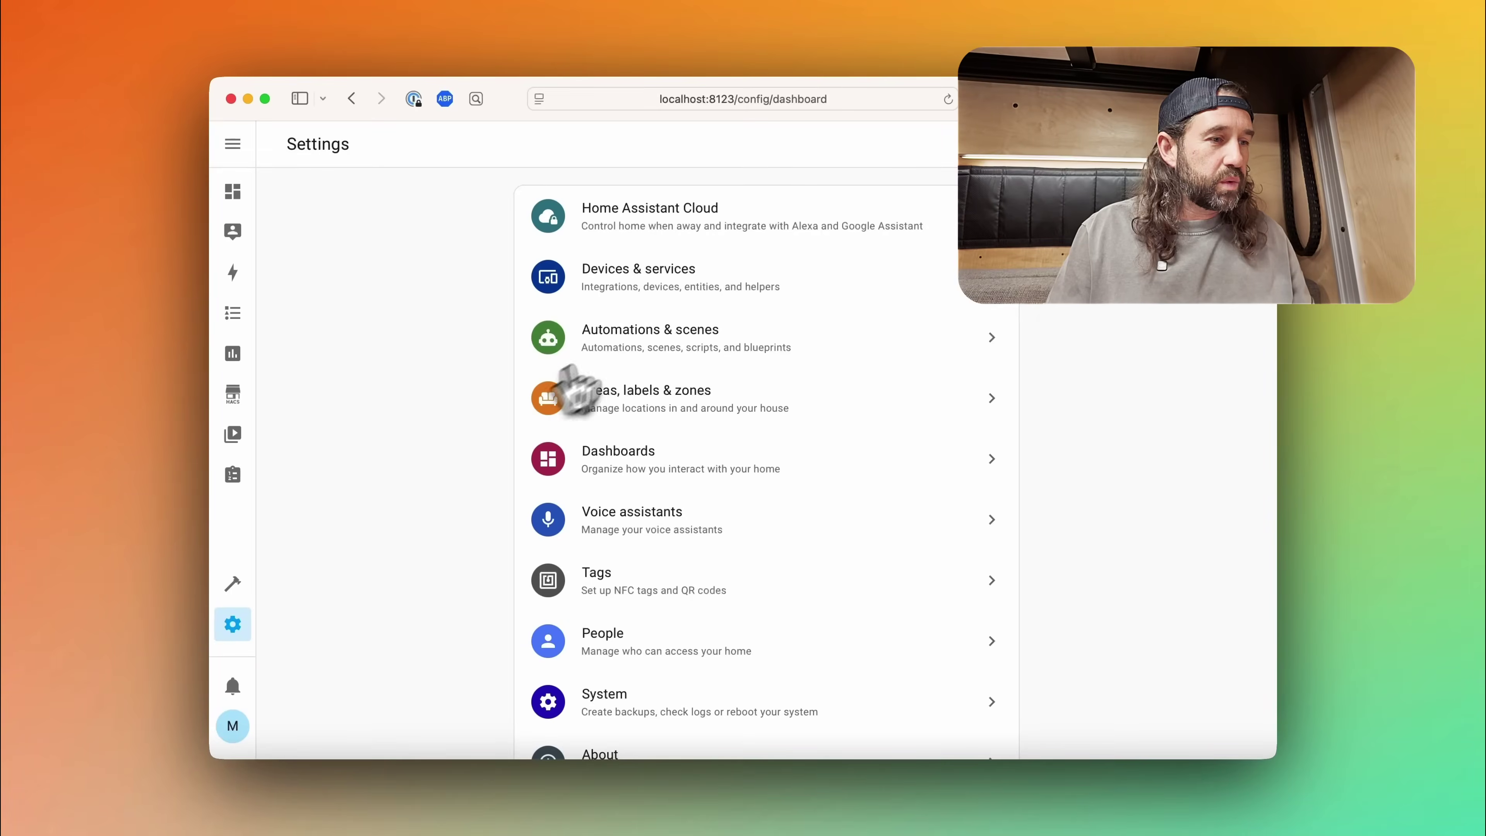
# Create a new empty automation from scratch
pyautogui.click(625, 339)
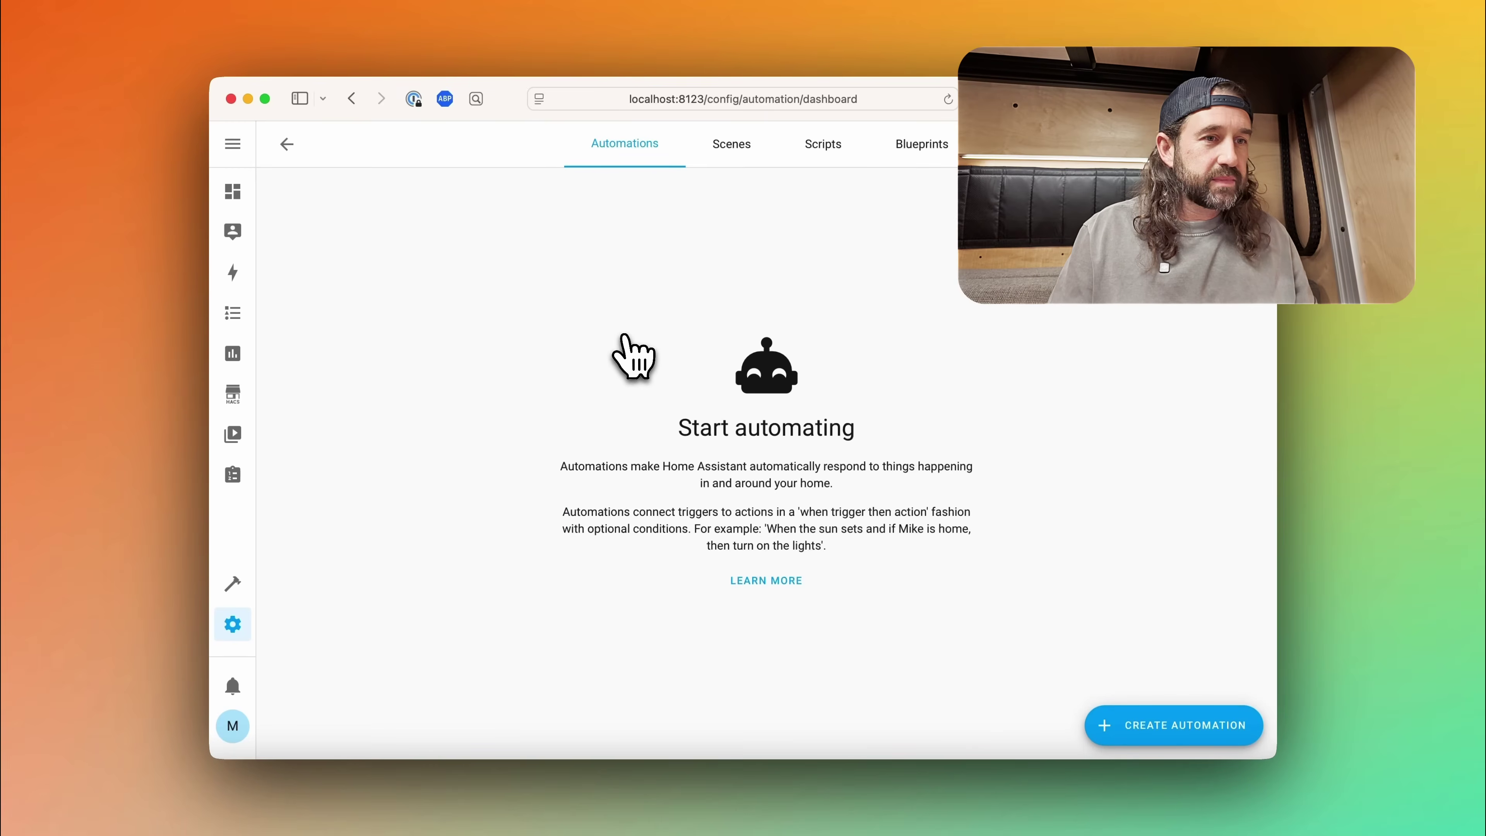
pyautogui.click(1180, 736)
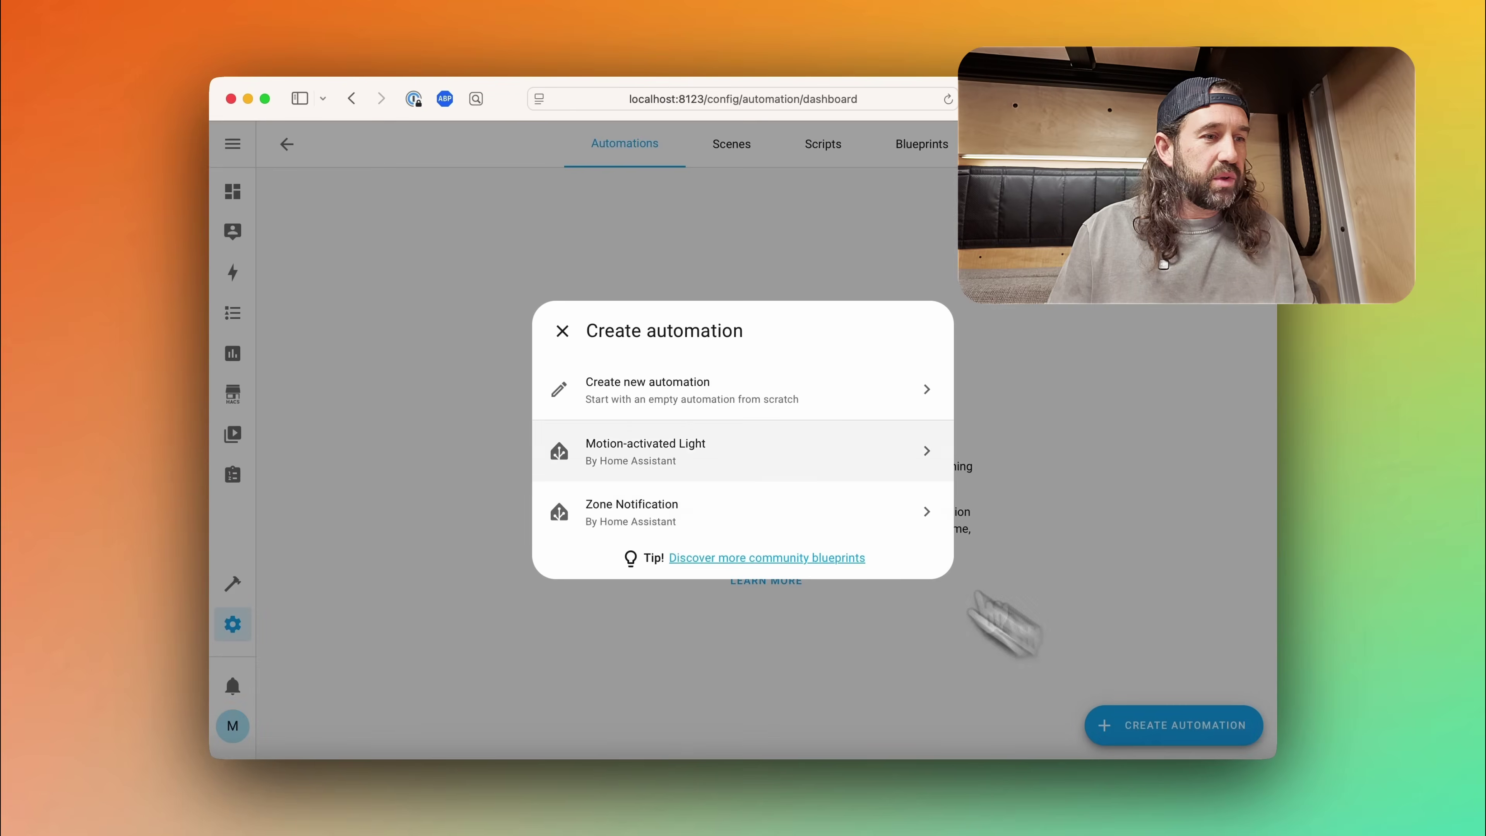
pyautogui.click(701, 392)
# Add an entity State trigger for Pep GPS sensor, covering any state or attribute change, and collapse it
pyautogui.click(411, 287)
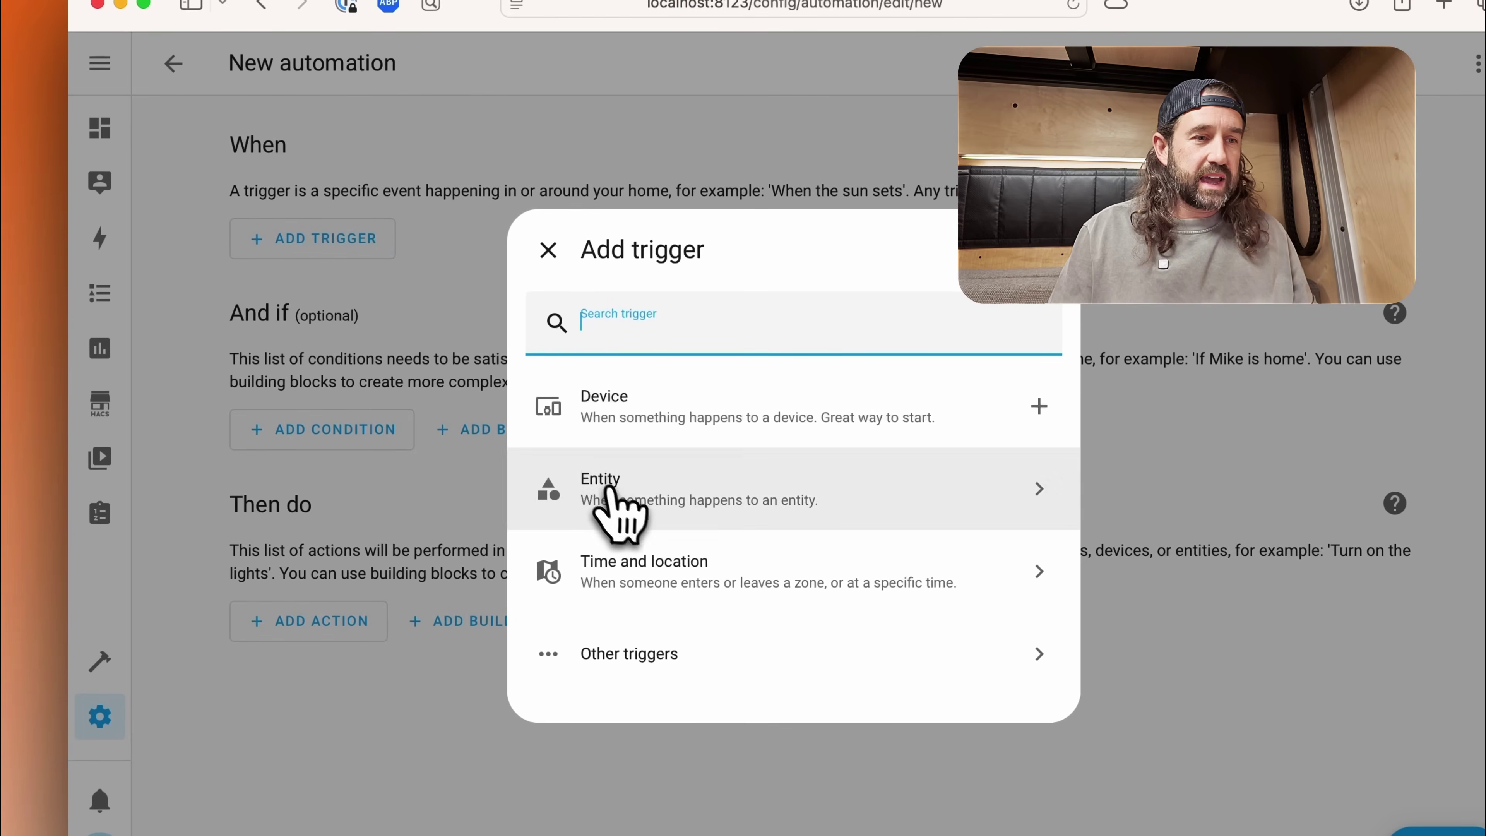
pyautogui.click(609, 490)
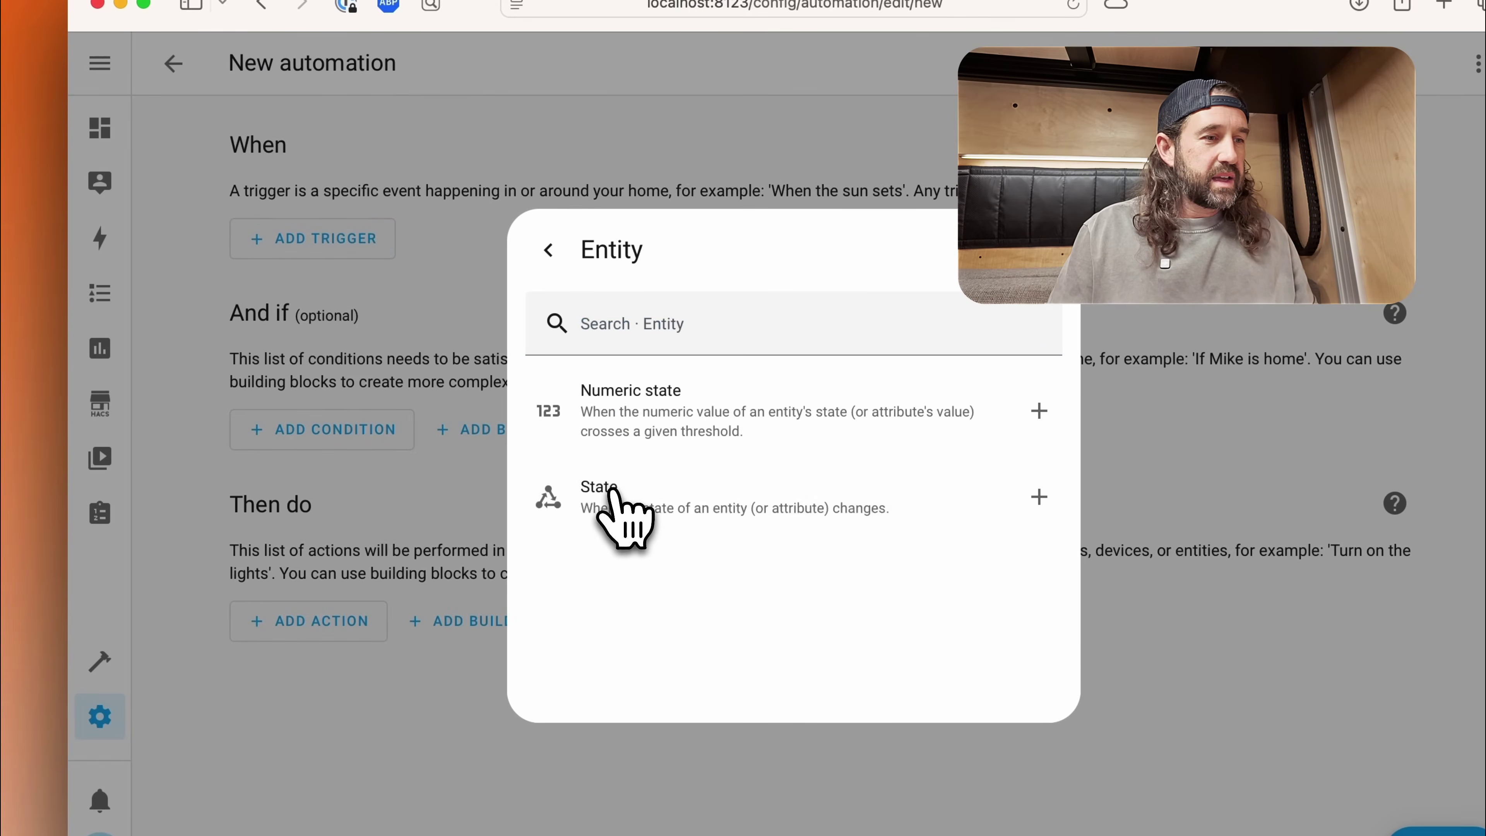
pyautogui.click(721, 515)
pyautogui.click(444, 318)
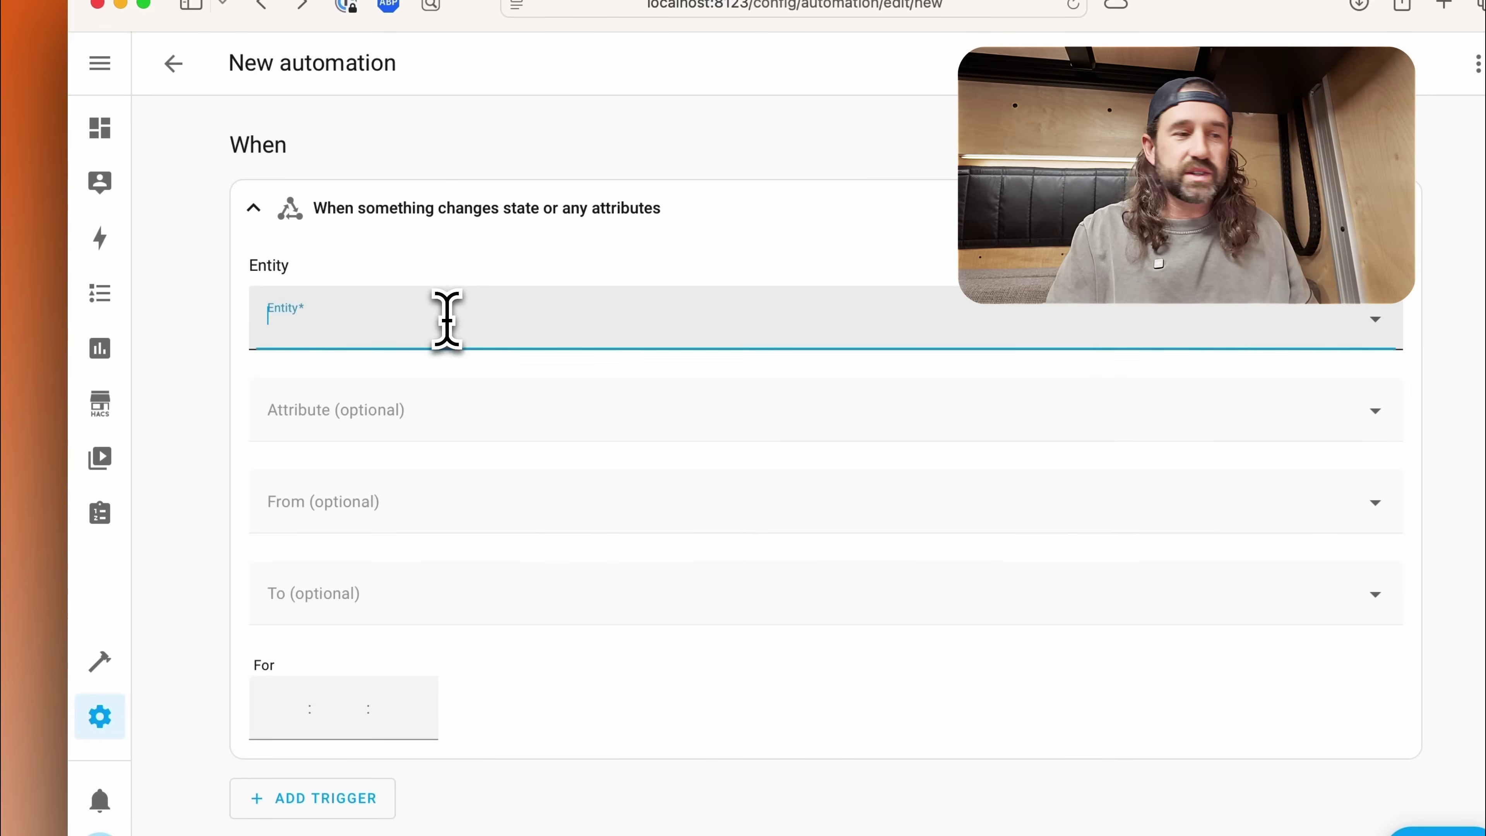
pyautogui.write('pep_gps')
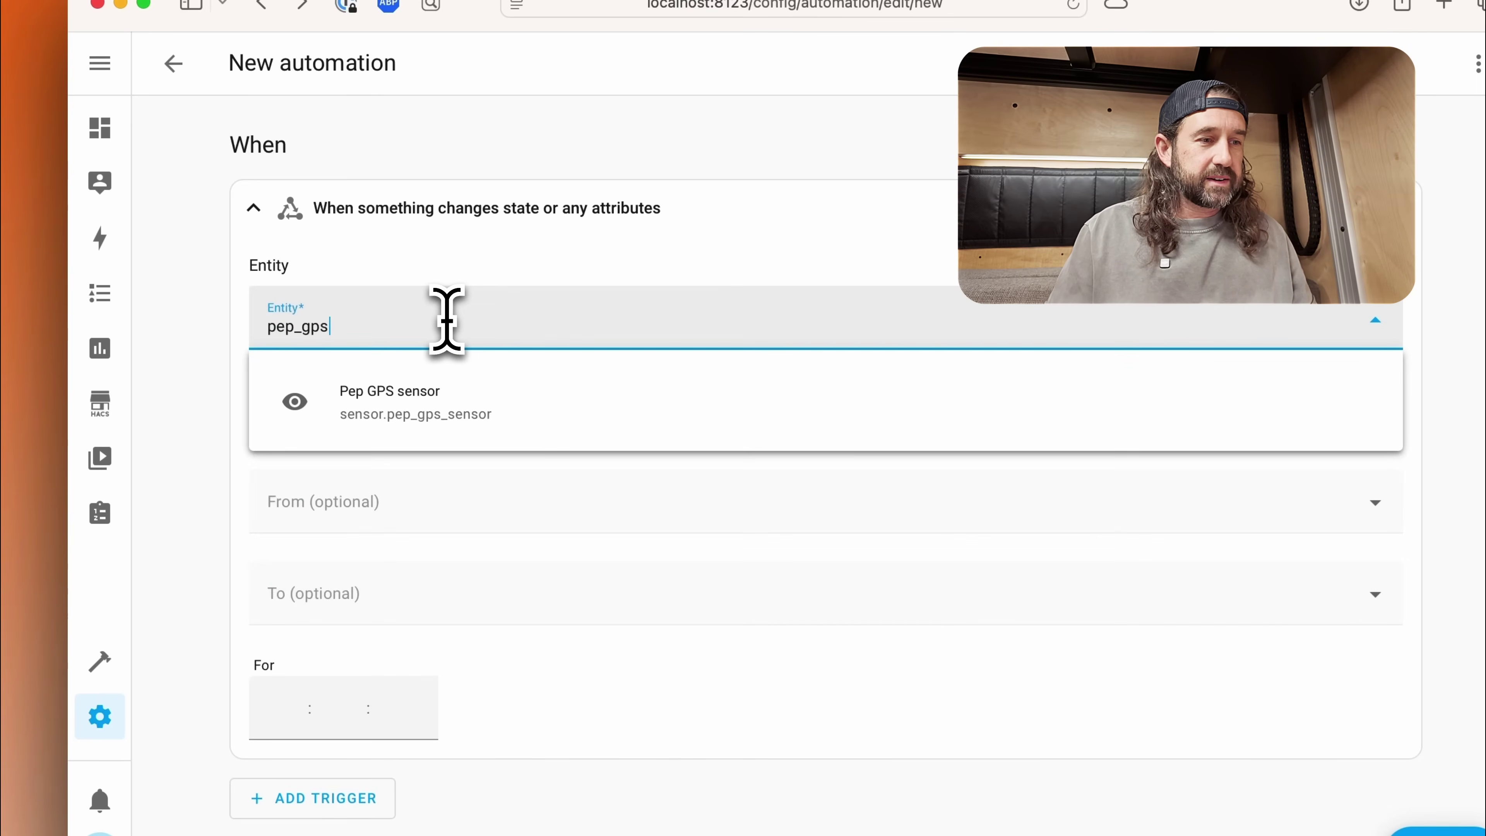
pyautogui.click(475, 404)
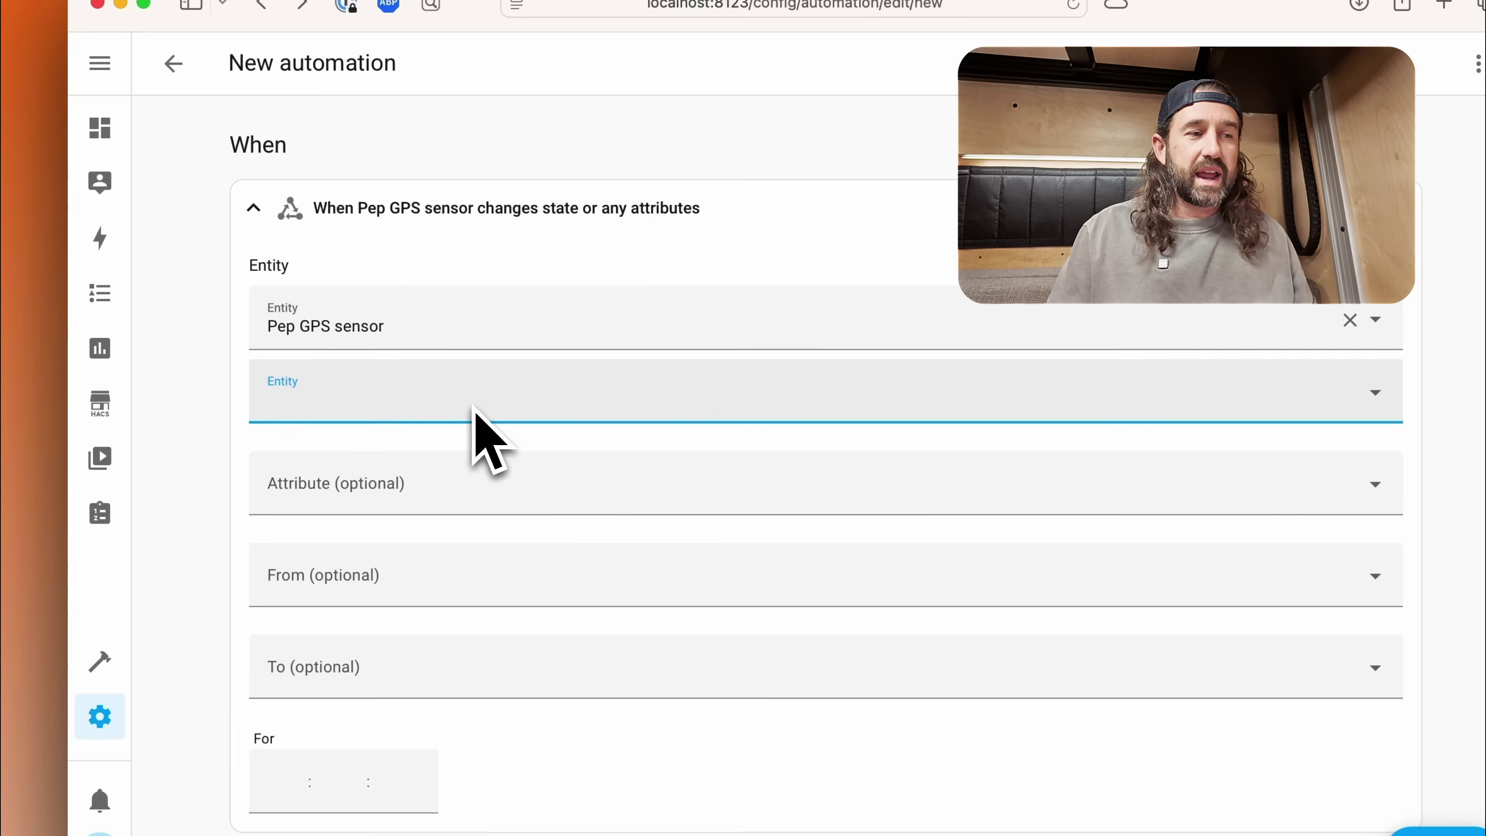
pyautogui.click(257, 211)
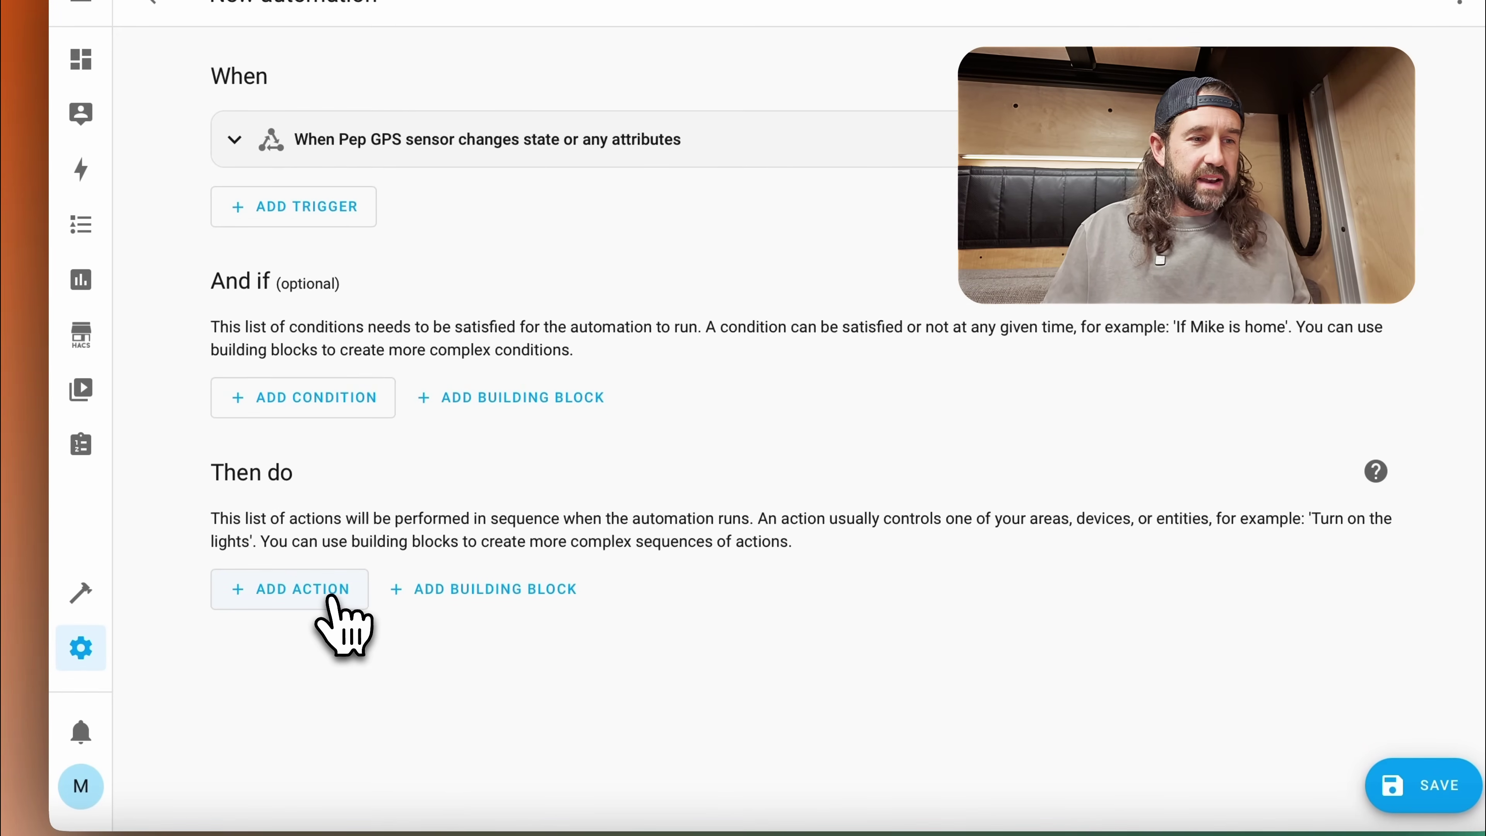
# Add the Home Assistant Core Integration: Set location action to the automation
pyautogui.click(334, 591)
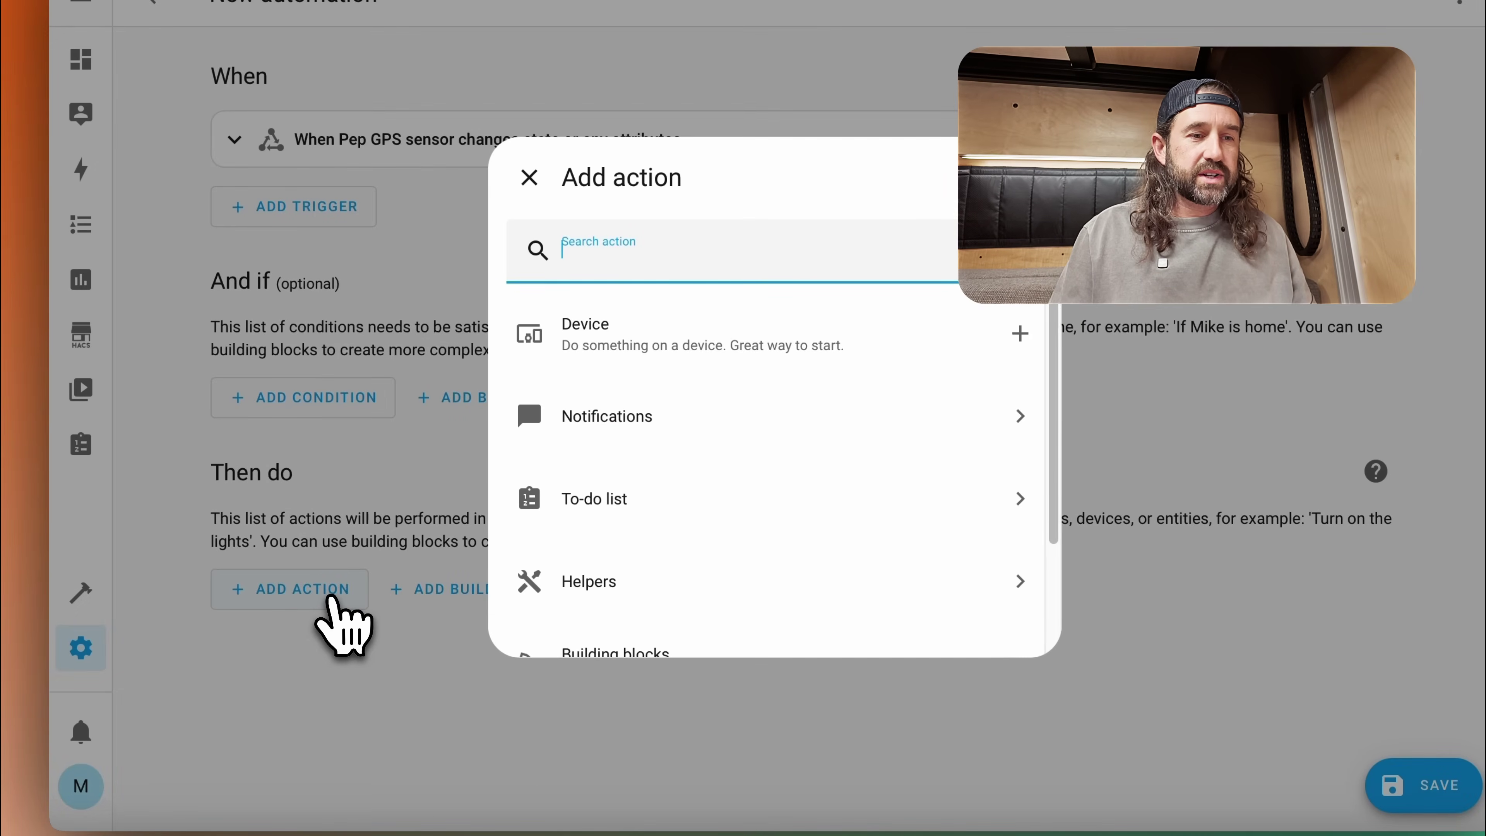
pyautogui.write('set')
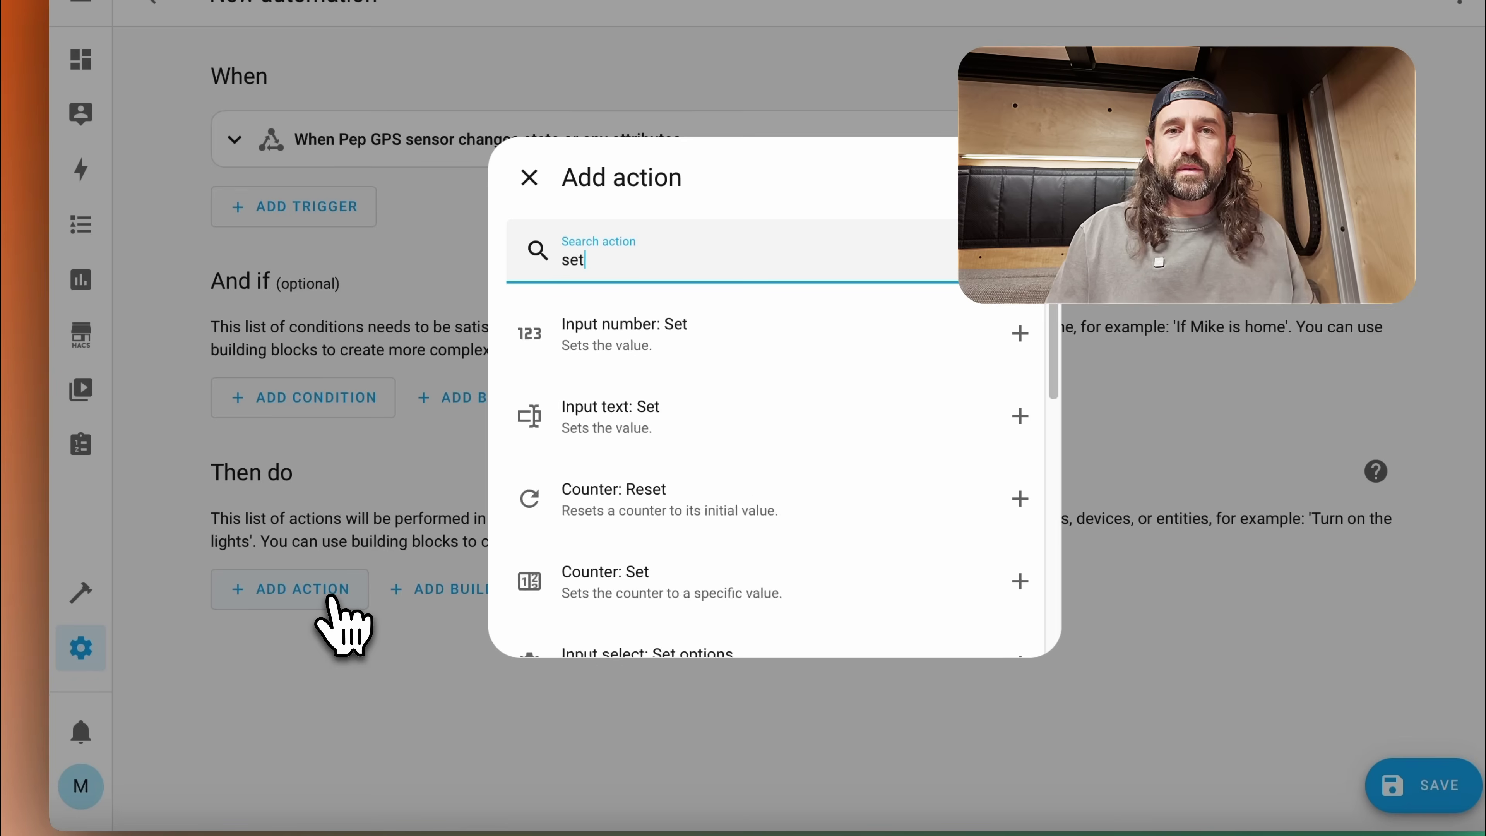
pyautogui.write(' loca')
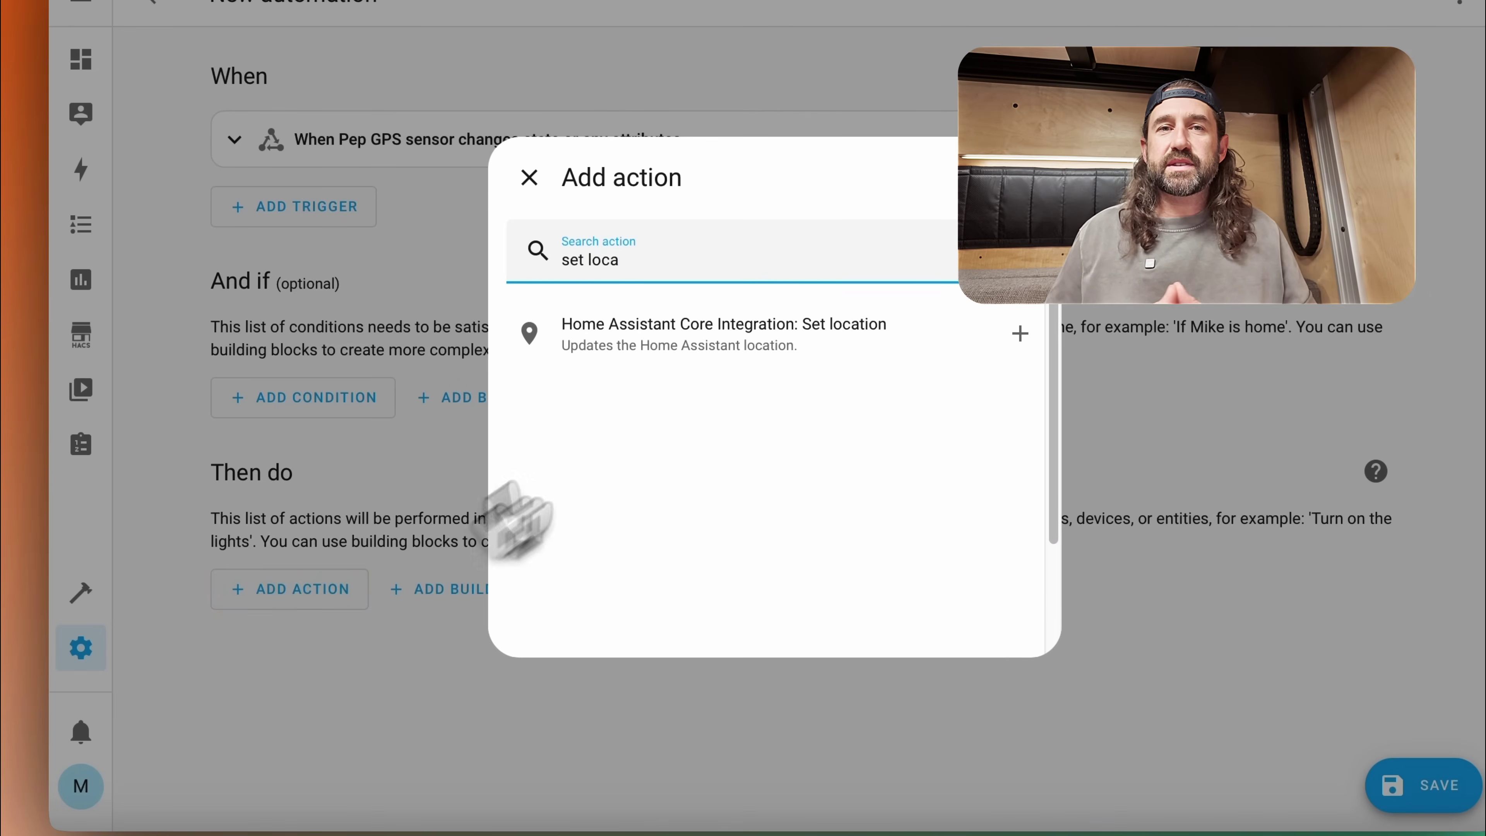
pyautogui.click(717, 337)
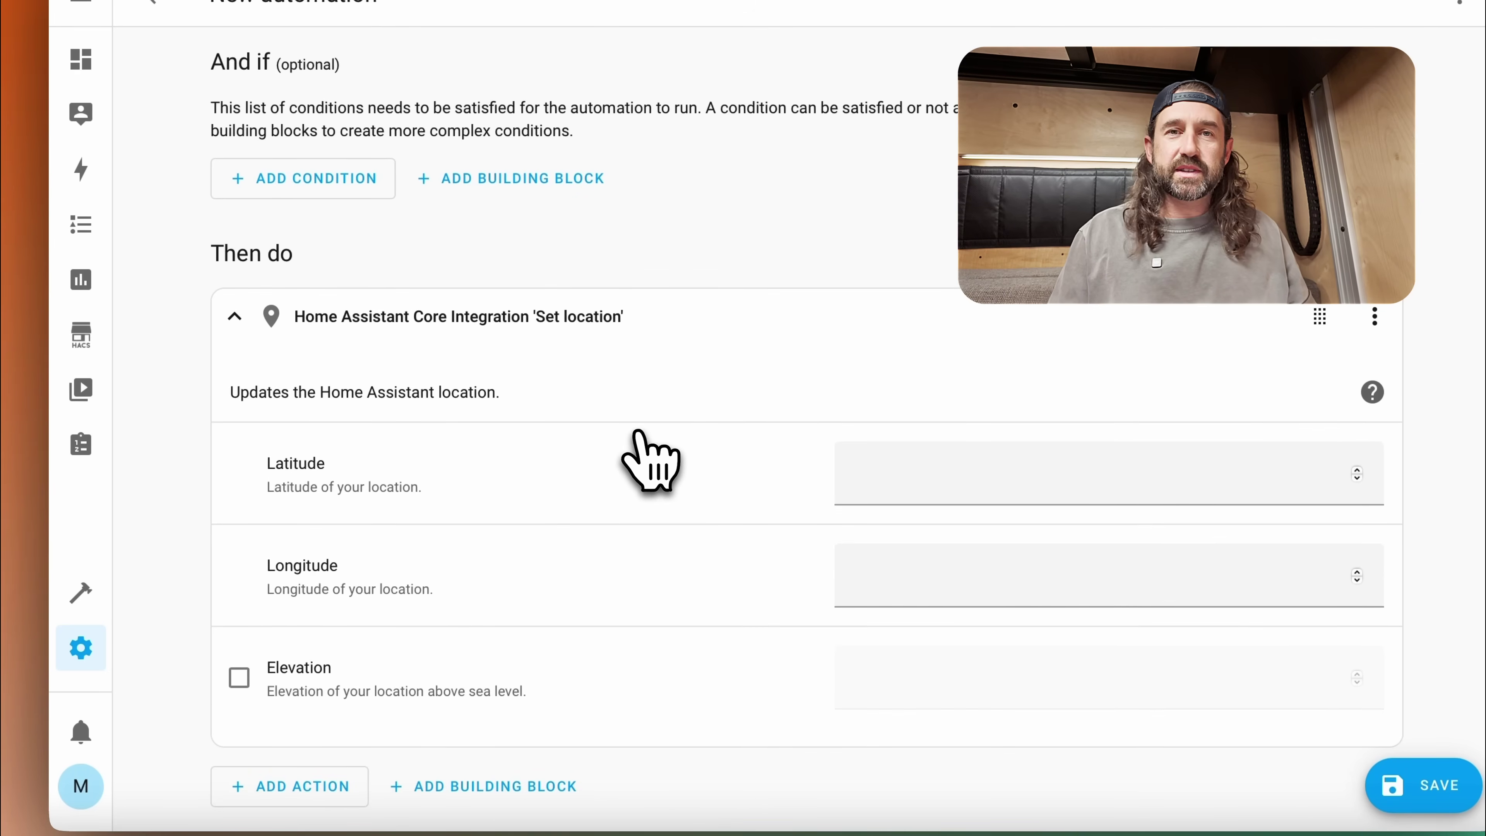
# Replace the Set location action's YAML with a data_template taking latitude and longitude from sensor.pep_gps_sensor, and start saving the automation
pyautogui.click(1374, 316)
pyautogui.scroll(-3, 1328, 526)
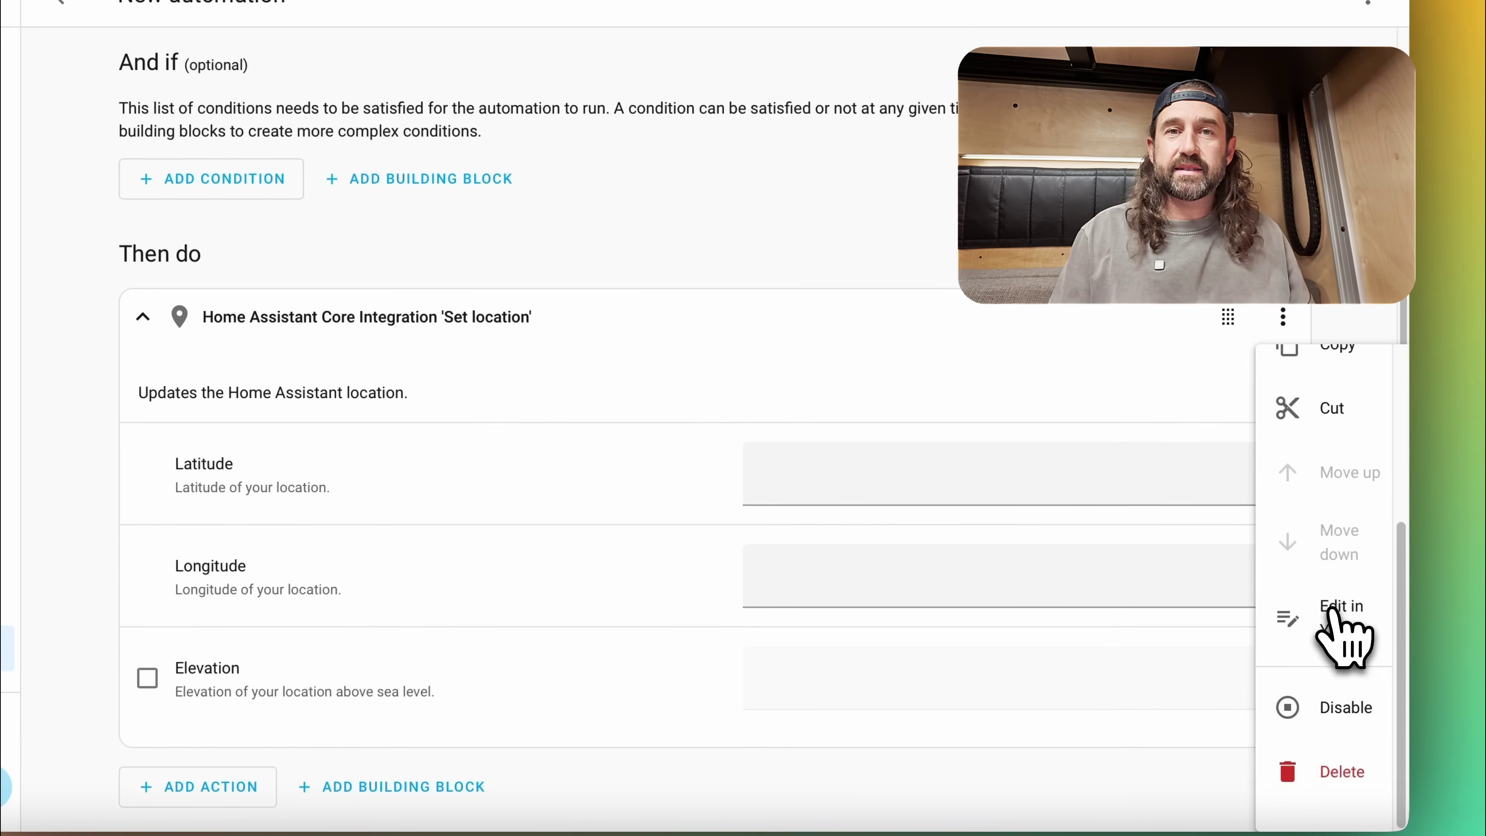
pyautogui.scroll(1, 1333, 610)
pyautogui.click(1338, 628)
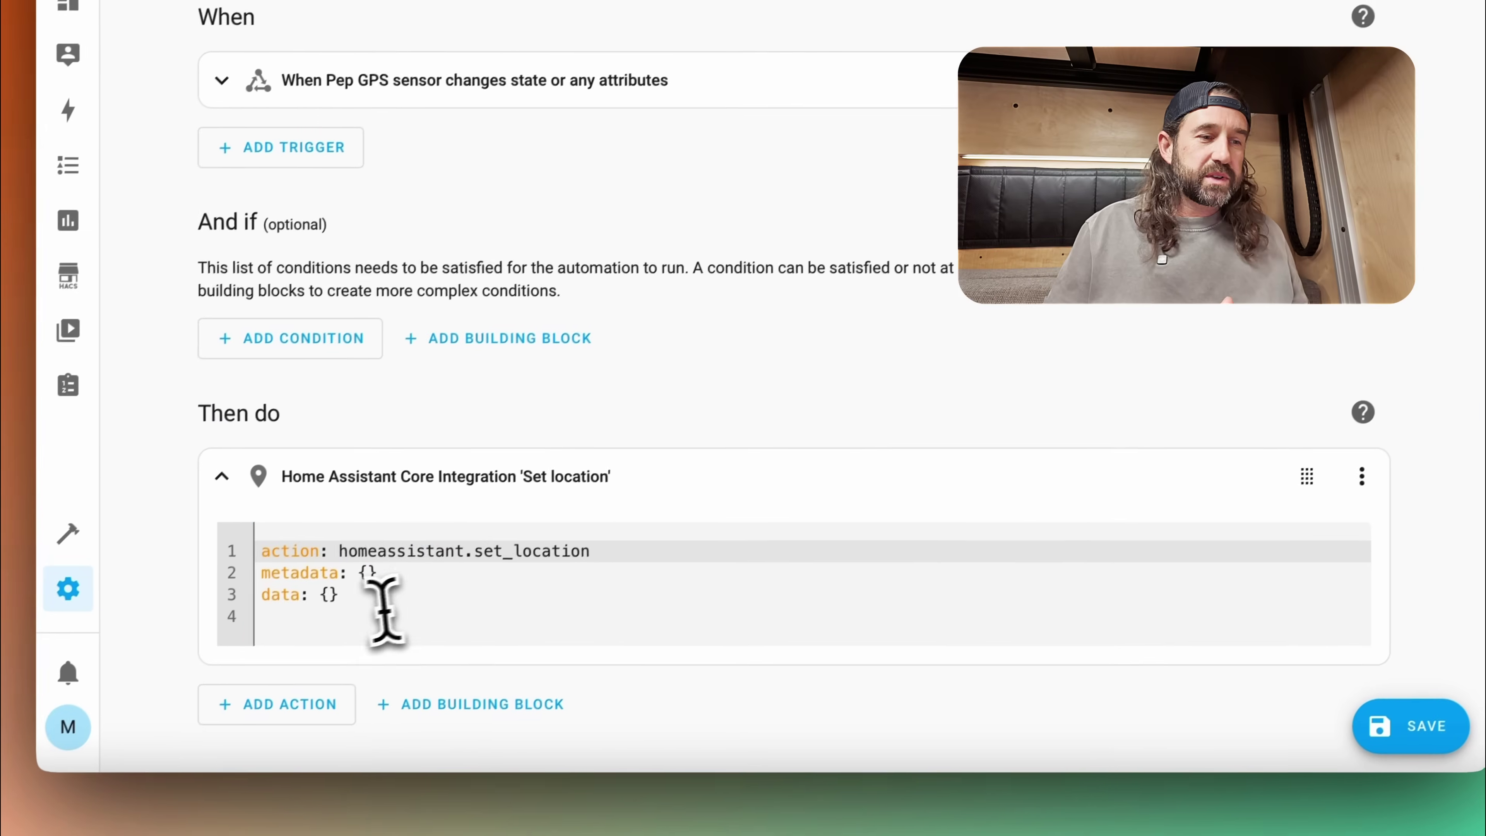
pyautogui.moveTo(388, 608); pyautogui.dragTo(269, 537)
pyautogui.write('action: homeassistant.set_location data_template:   latitude: "{{ state_attr(\'sensor.pep_gps_sensor\', \'latitude\') }}"   longitude: "{{ state_attr(\'sensor.pep_gps_sensor\', \'longitude\') }}"')
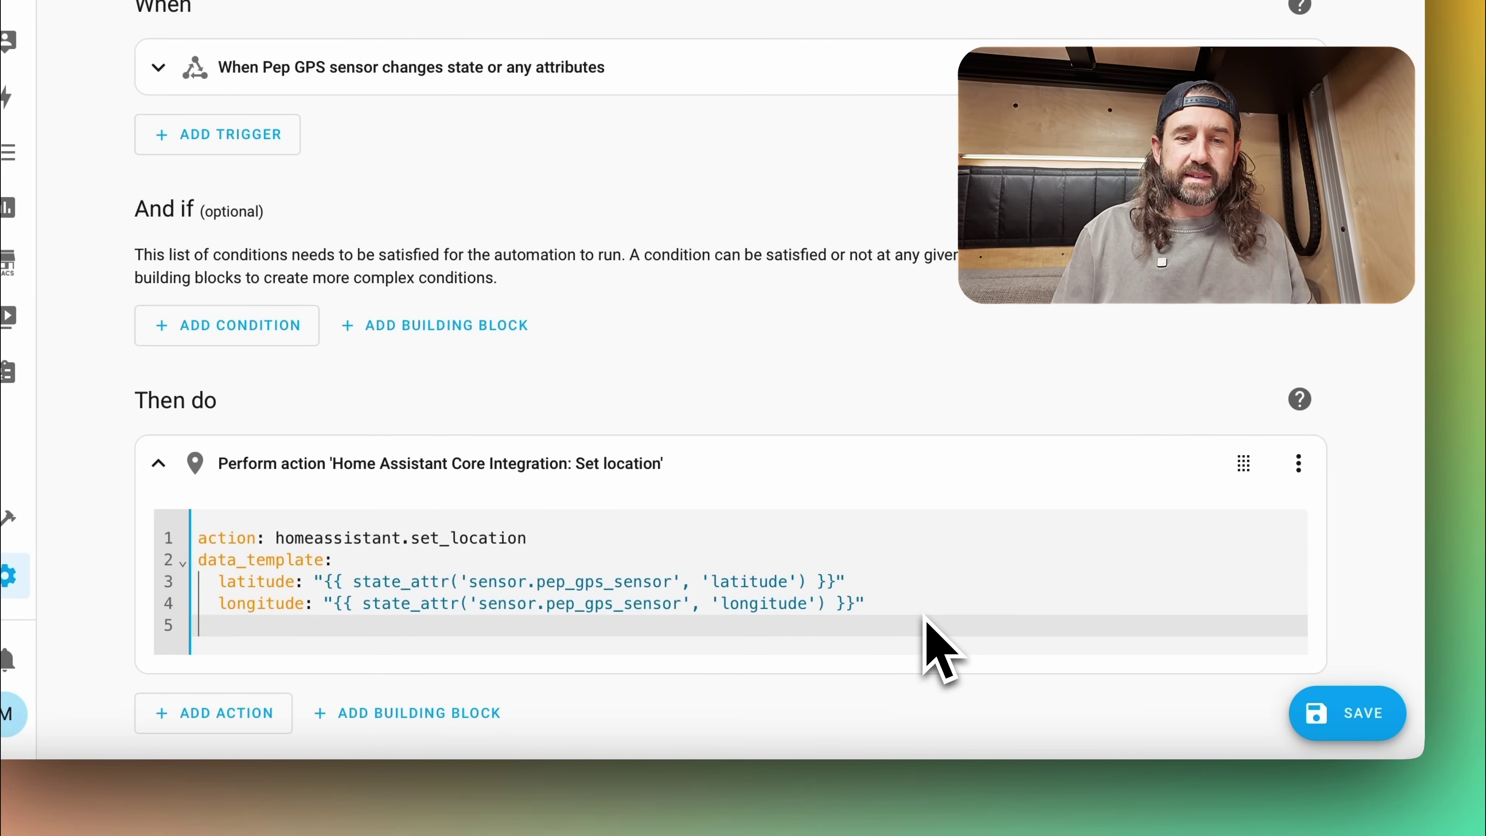
pyautogui.click(1313, 711)
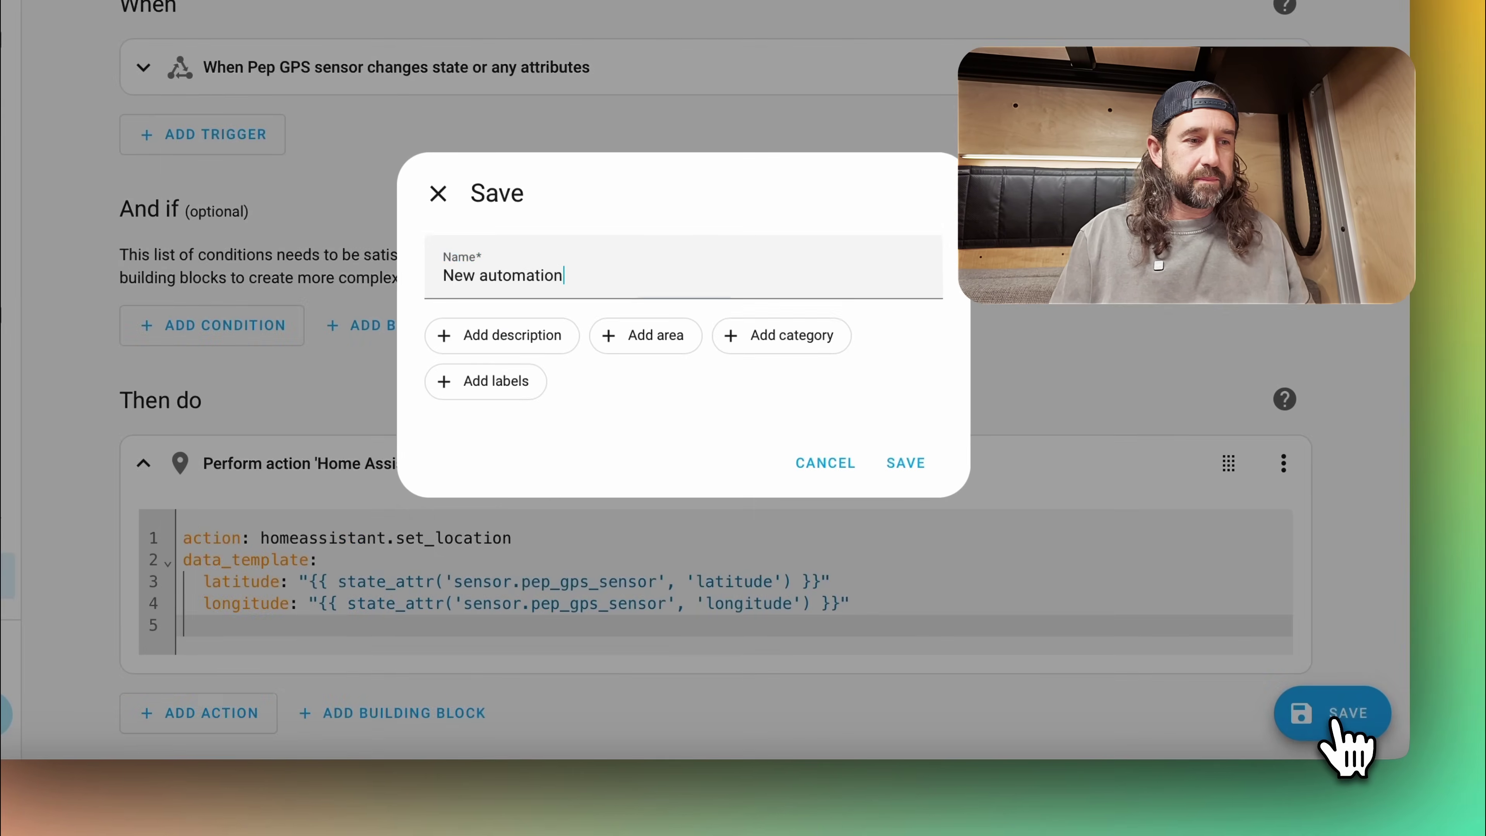
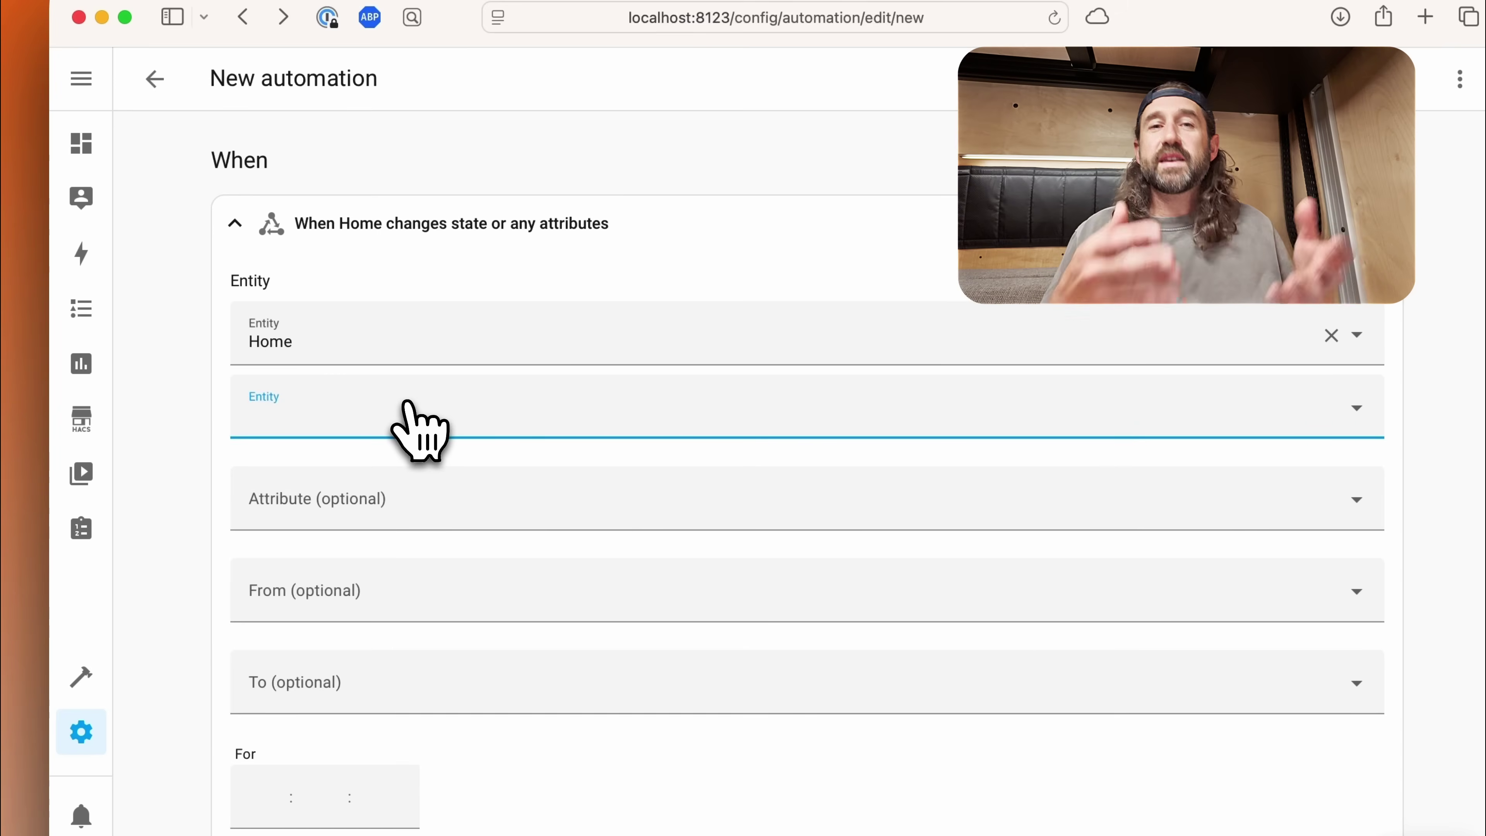
# Collapse the Home state trigger and add the GeoLocator: Update Location action
pyautogui.click(235, 223)
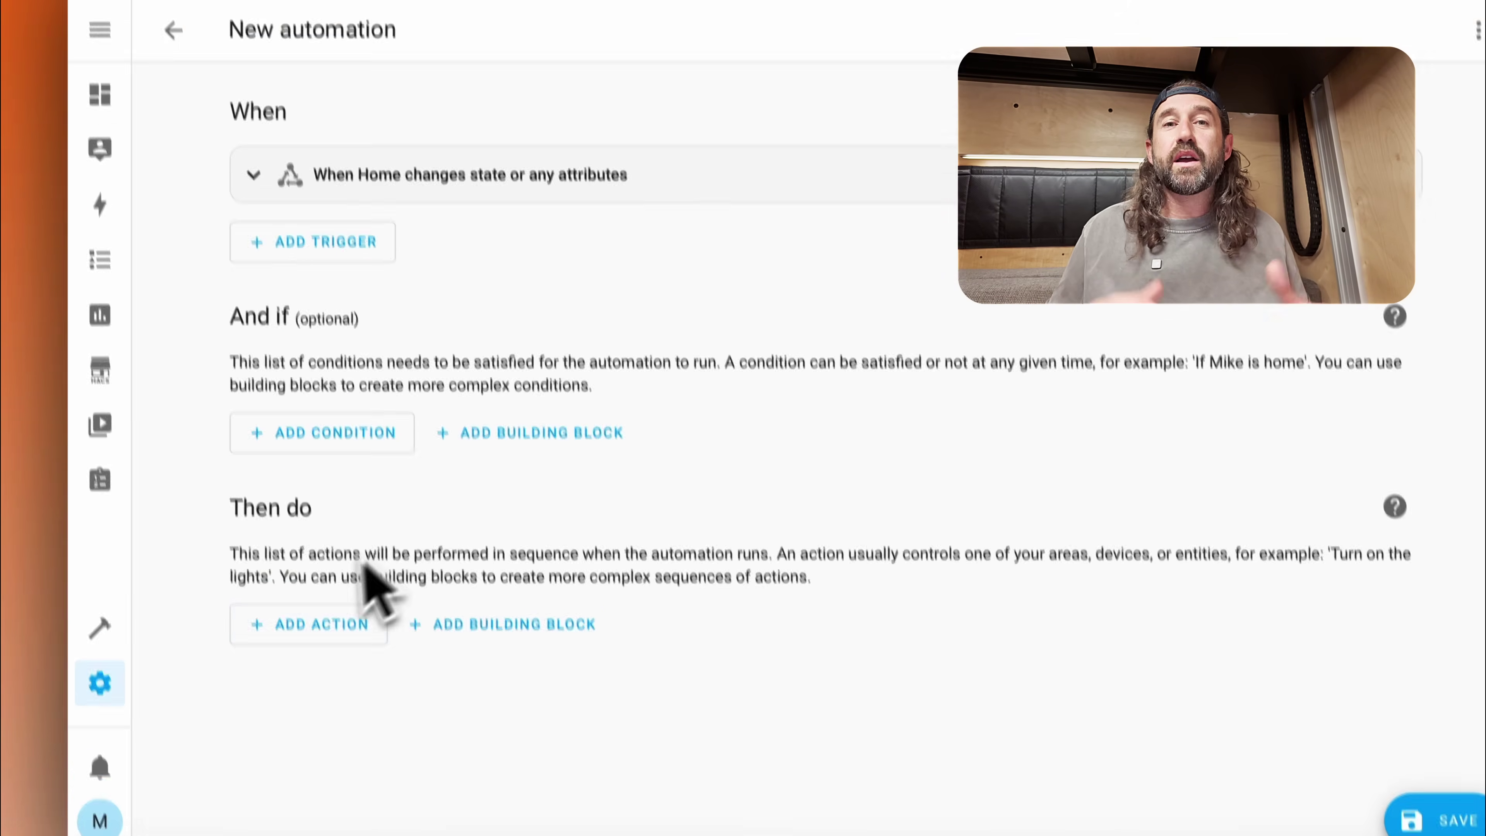
pyautogui.click(328, 667)
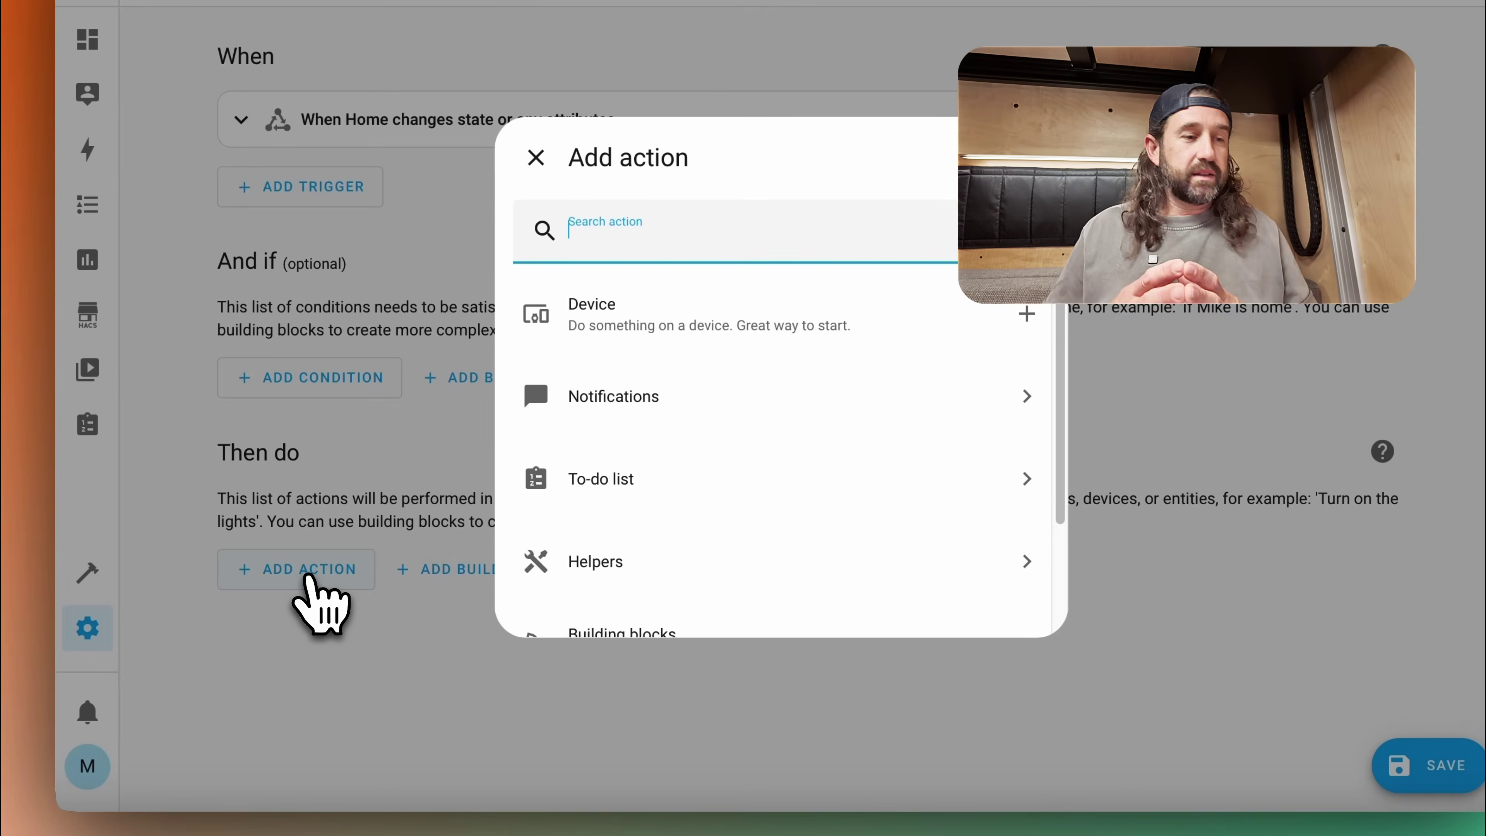
pyautogui.write('update location')
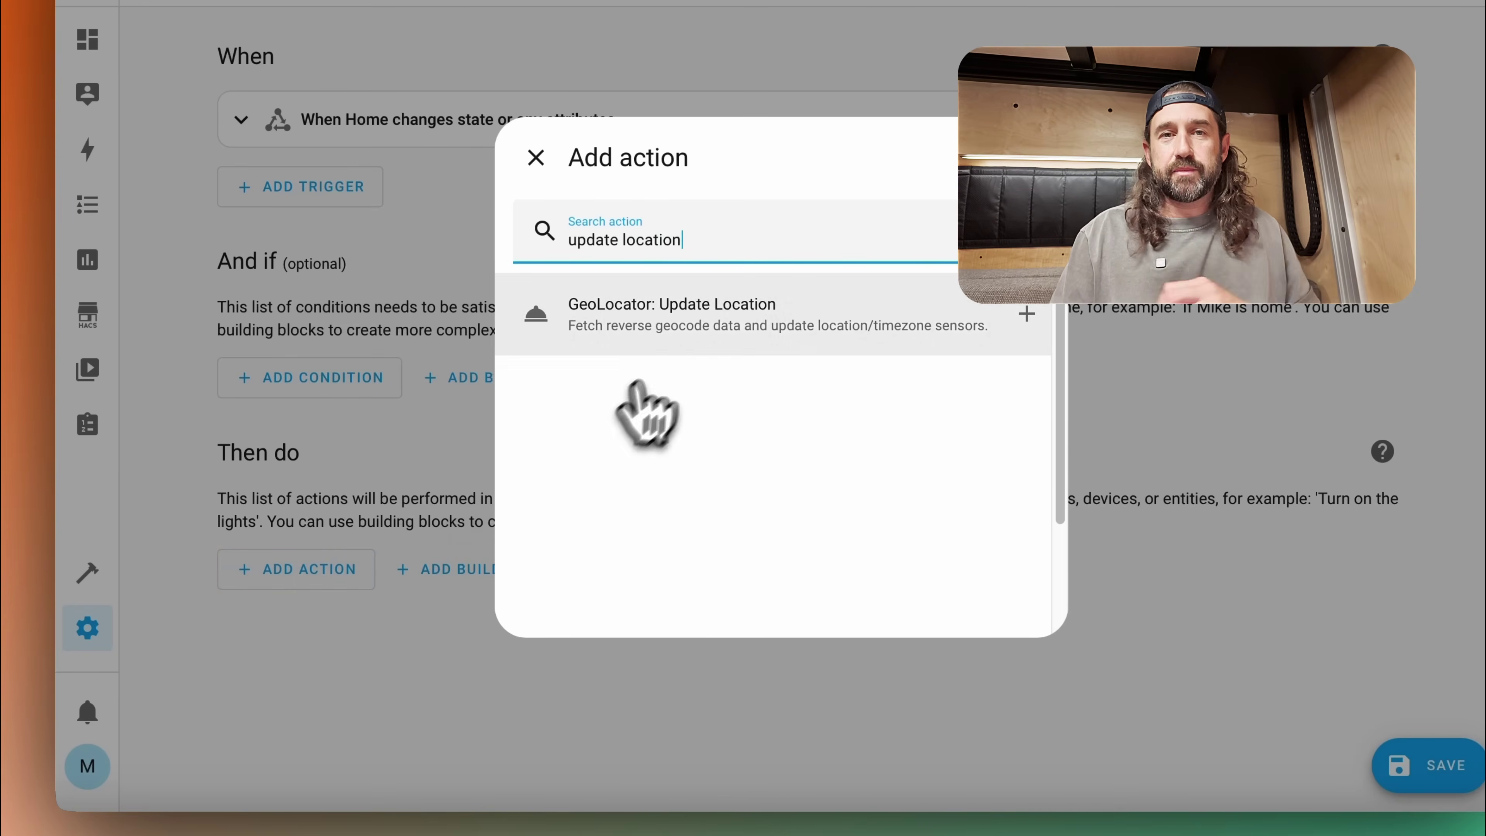
pyautogui.click(706, 327)
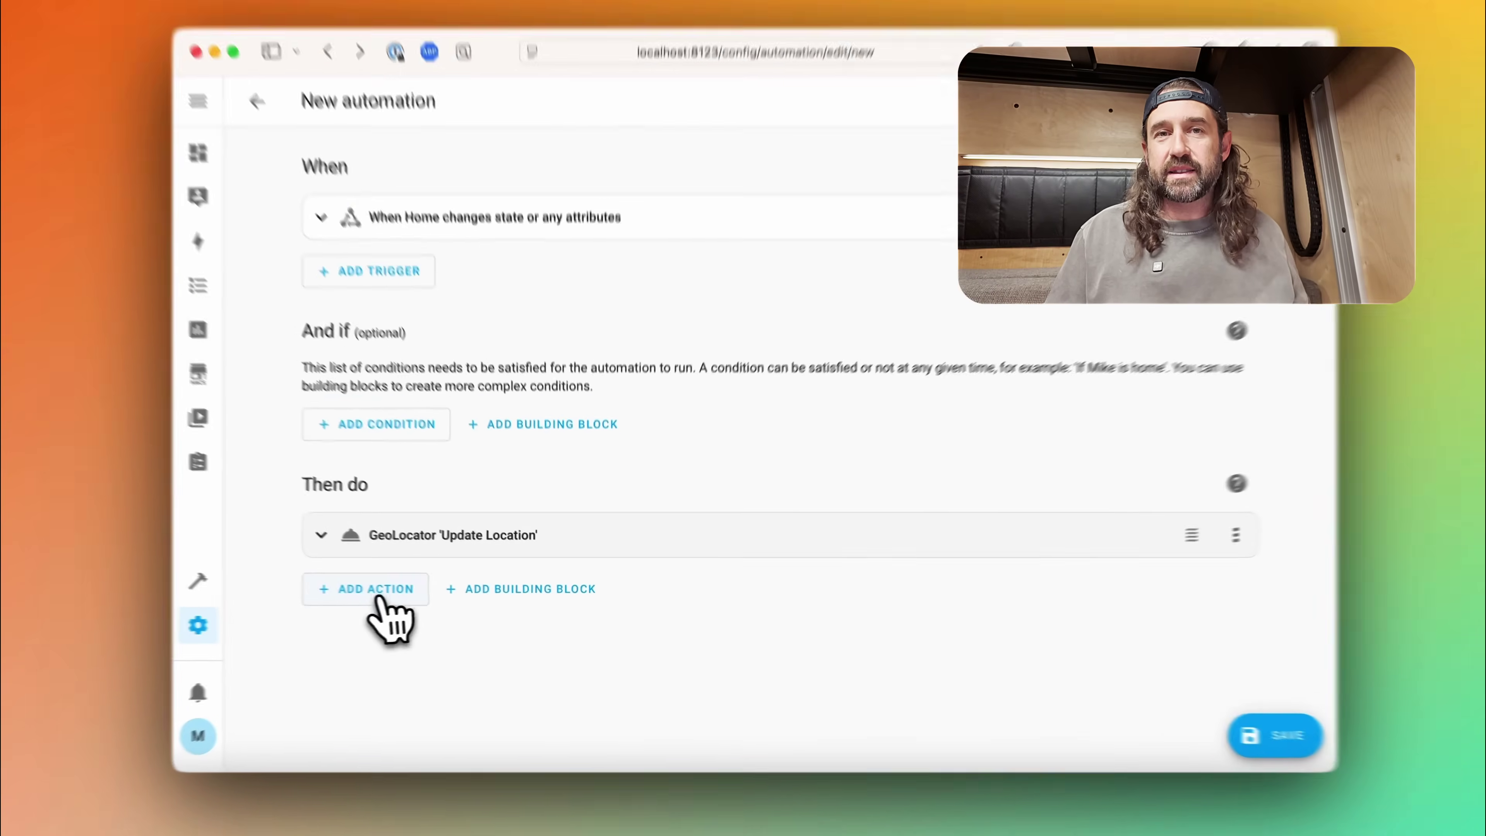
# Add a delay action of 1 minute after the GeoLocator update and collapse it
pyautogui.click(398, 592)
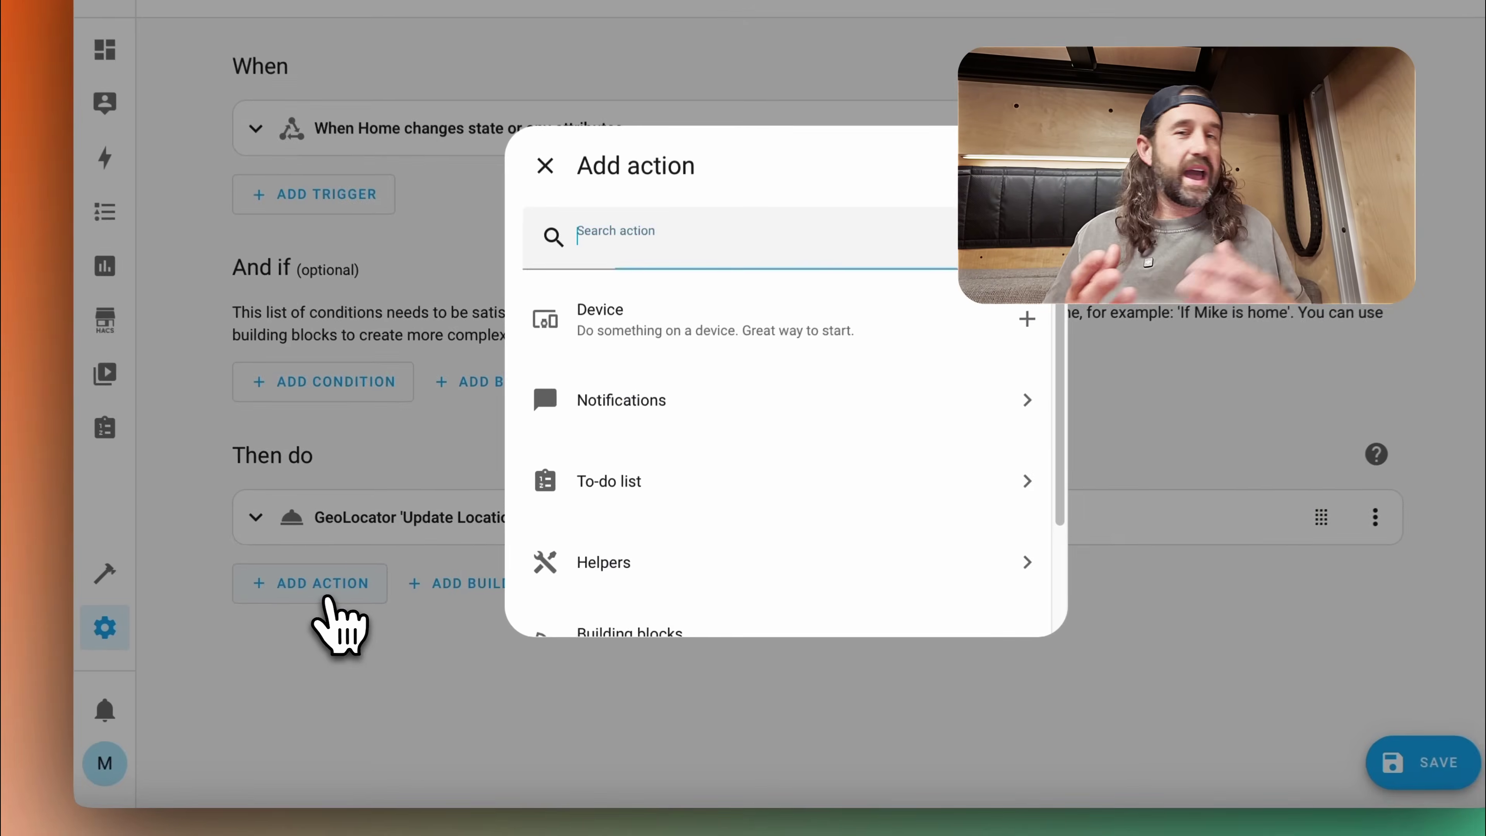
pyautogui.write('delay')
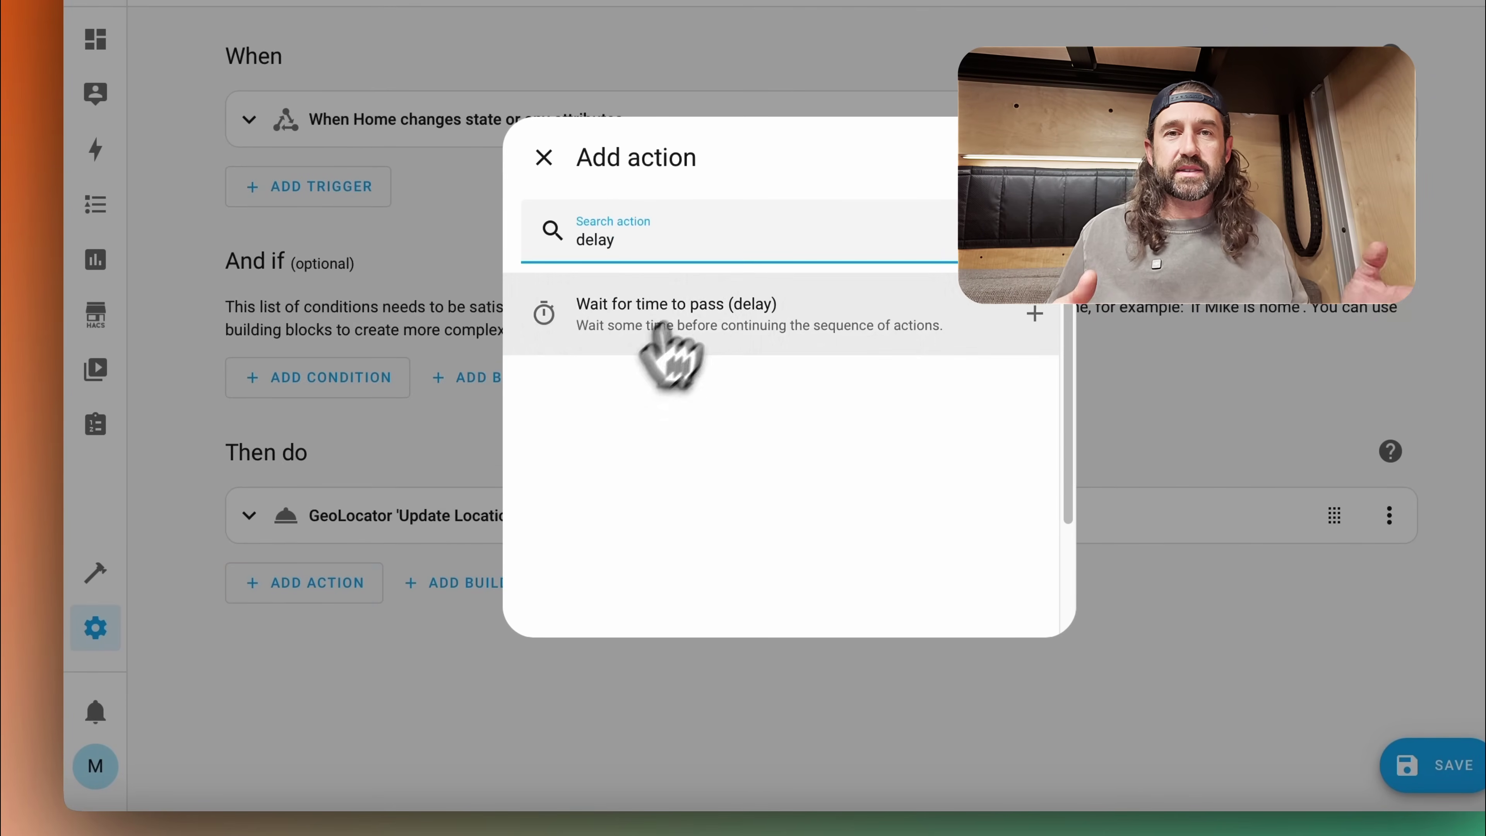
pyautogui.click(673, 316)
pyautogui.click(339, 693)
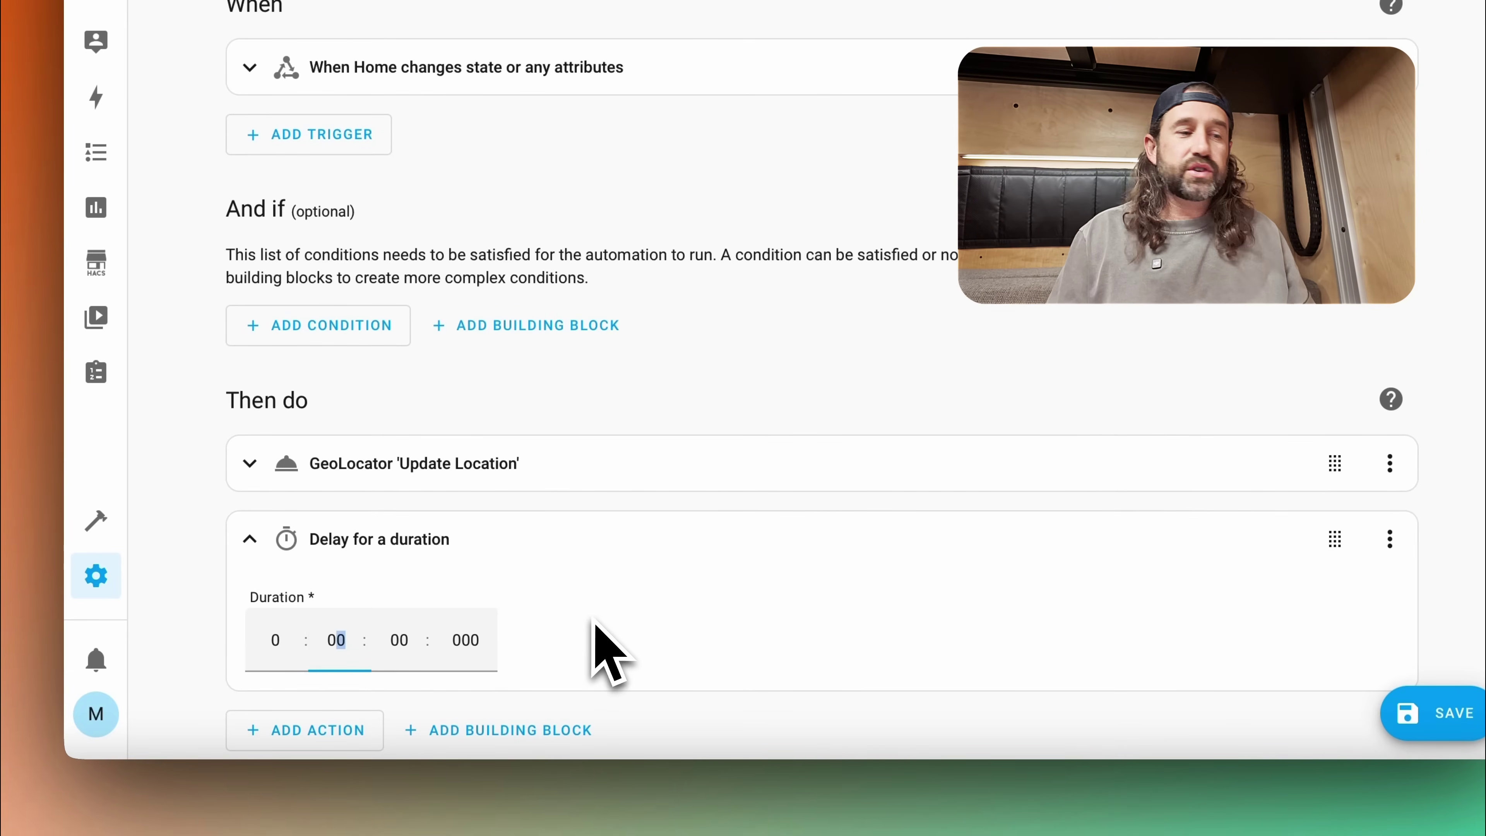
pyautogui.click(250, 539)
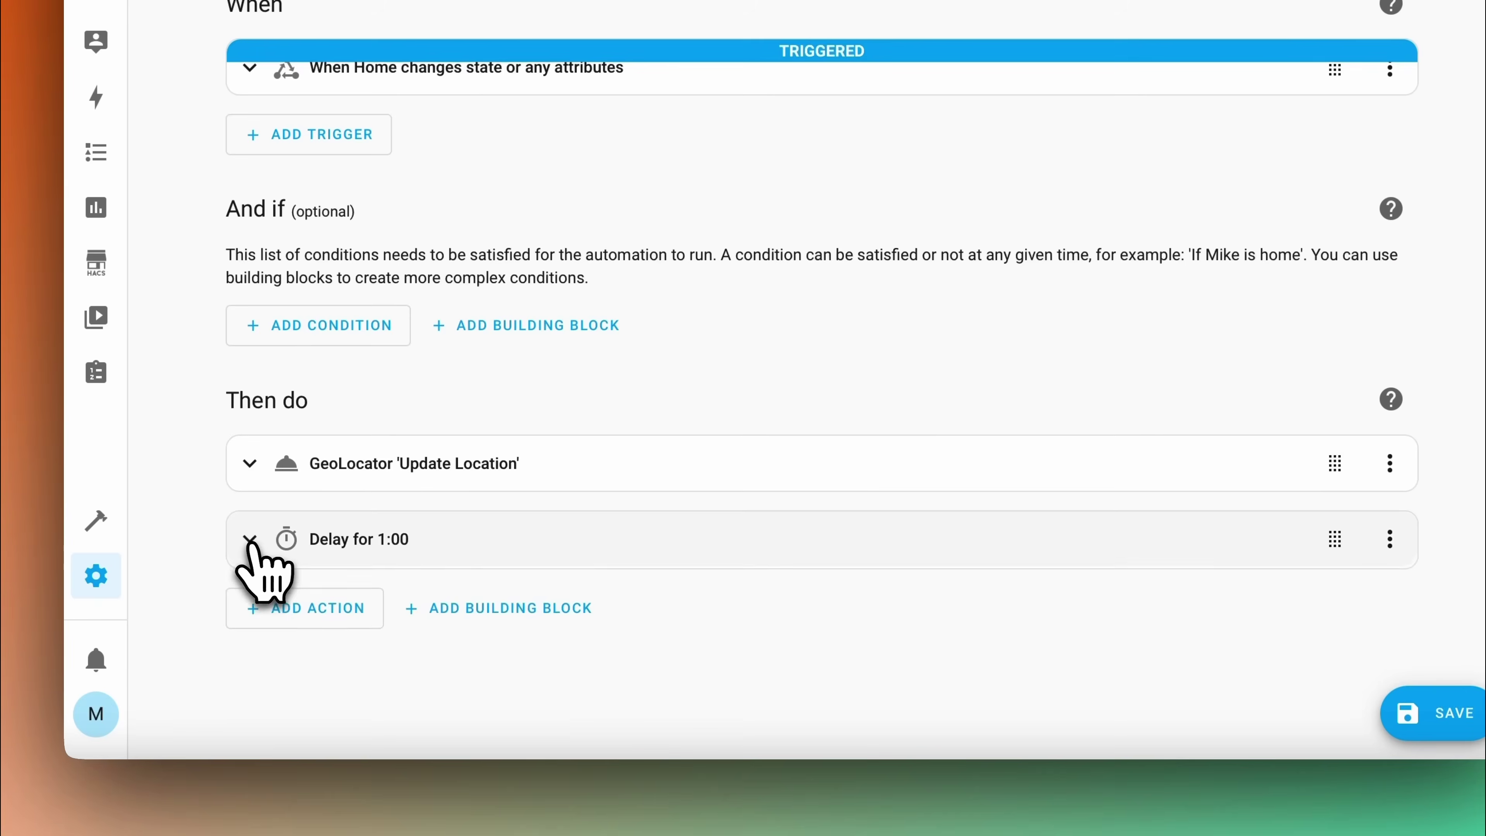
# Review the automation's run mode options and close them with Single left selected
pyautogui.click(1373, 133)
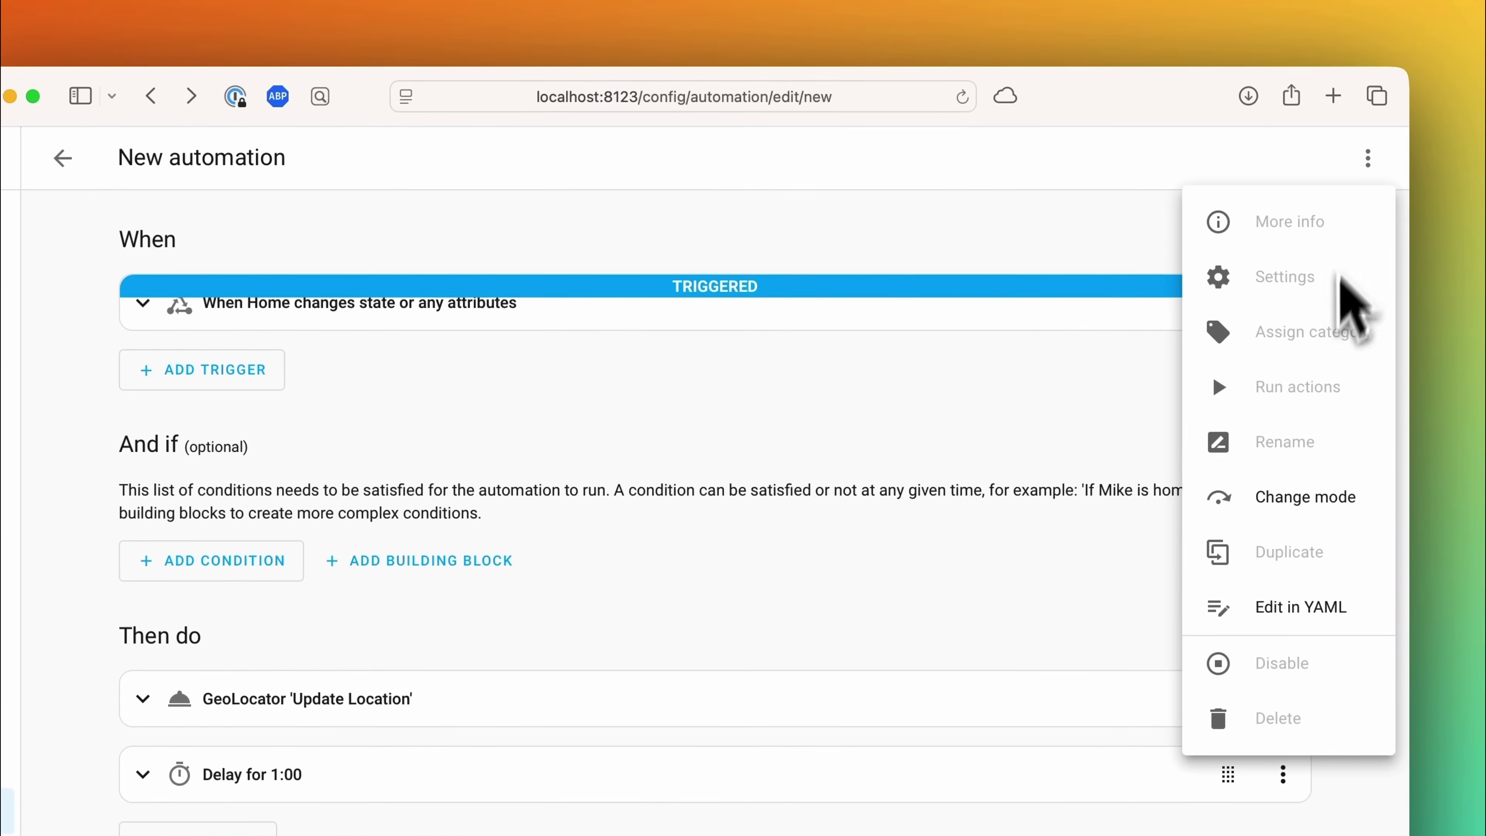
pyautogui.click(1313, 504)
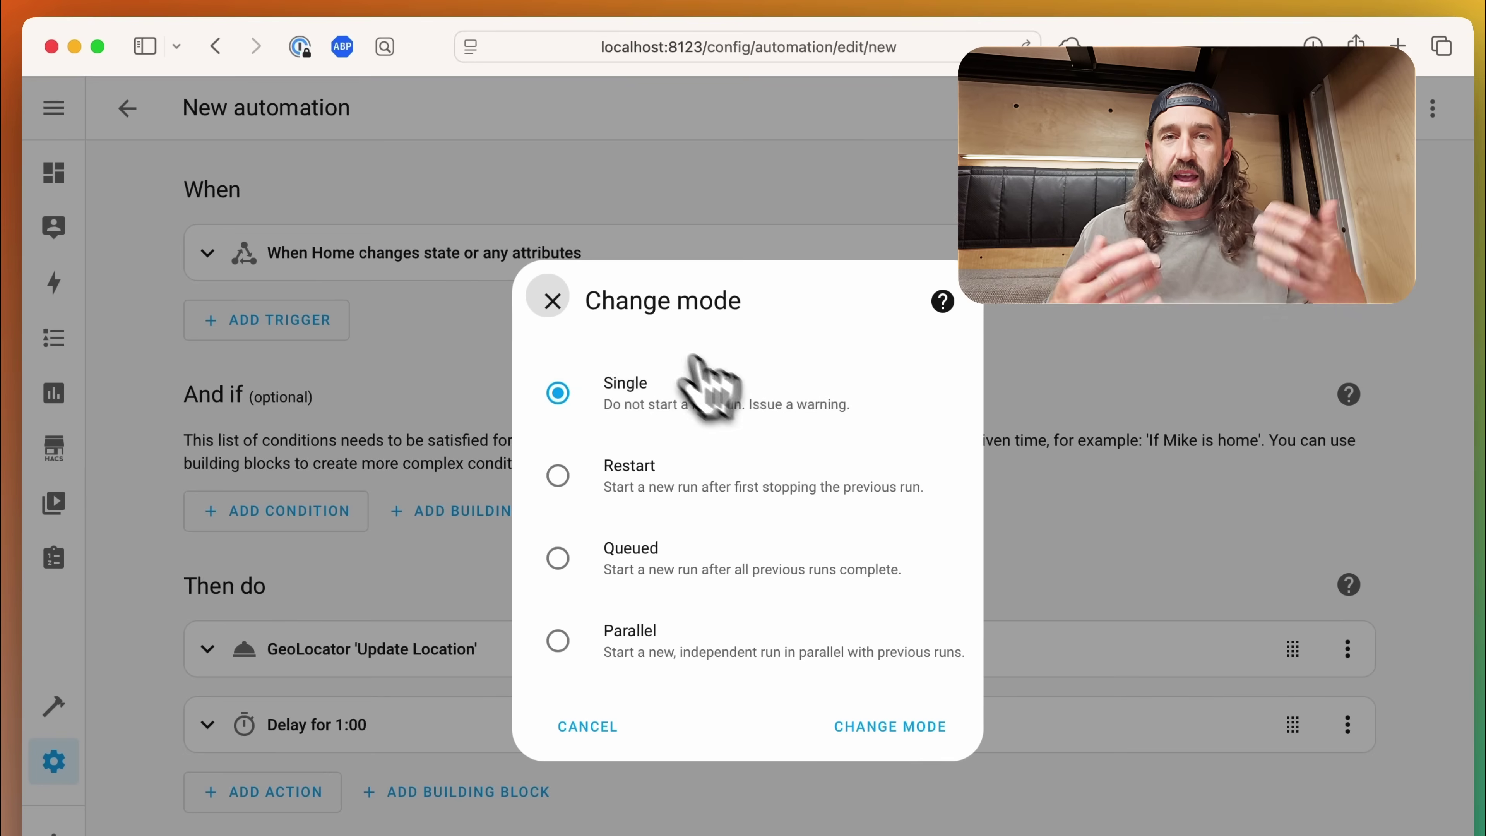
pyautogui.click(552, 302)
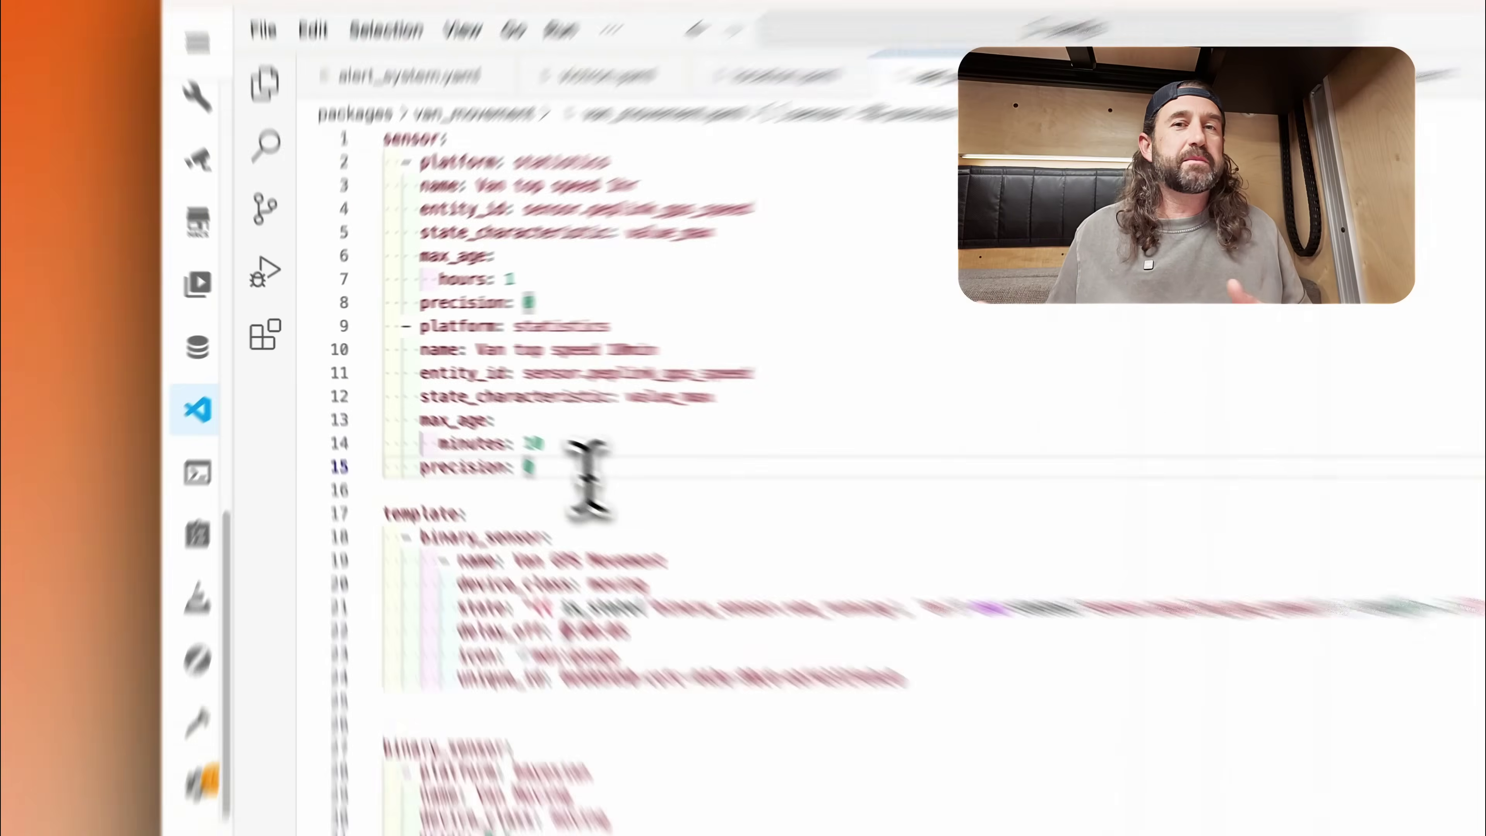
# Highlight the Van top speed 10min statistics sensor block in the van_movement YAML file
pyautogui.moveTo(587, 426); pyautogui.dragTo(357, 307)
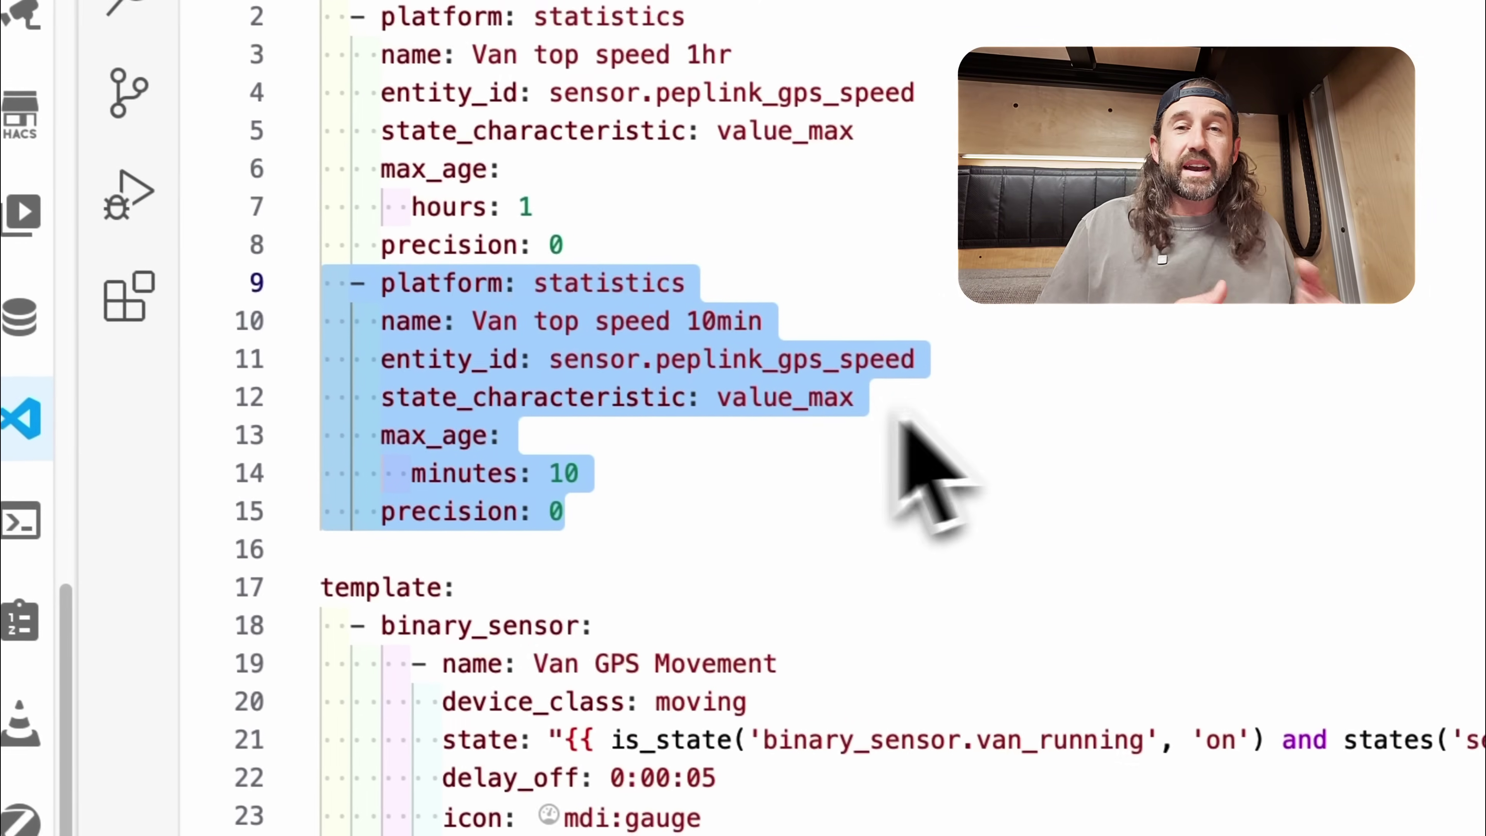